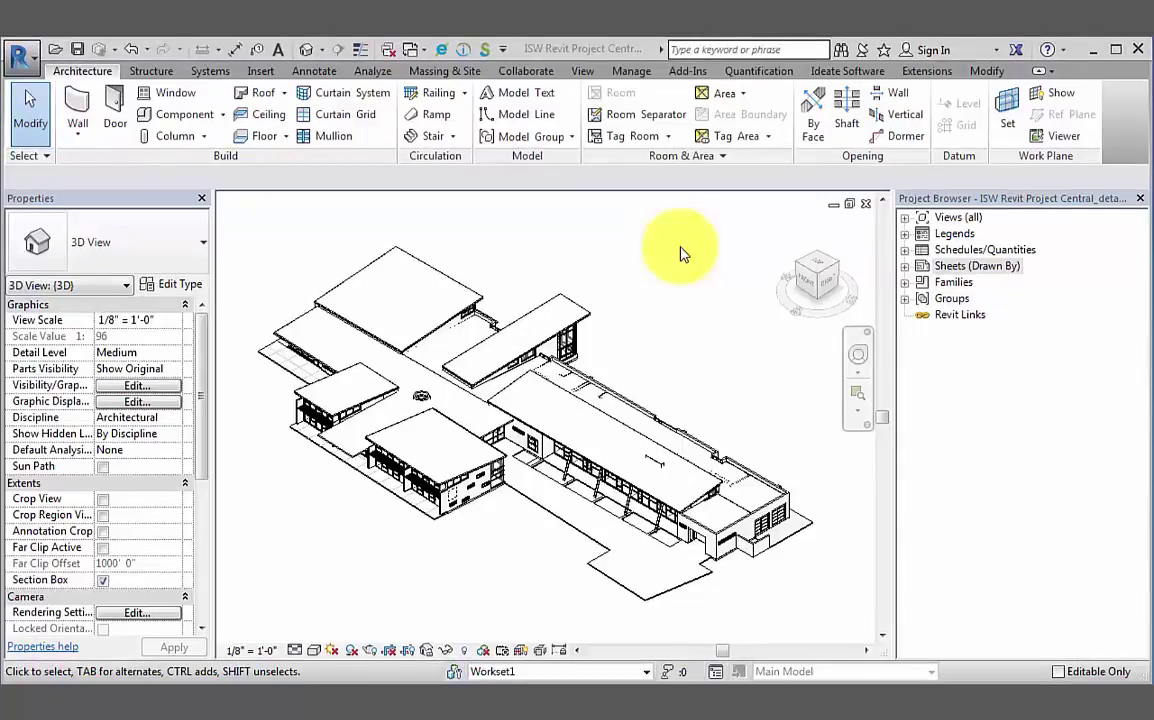
- Launch Ideate Explorer from the Ideate Software tab and list the project's legends, schedules, sheets and views by category
left_click(845, 72)
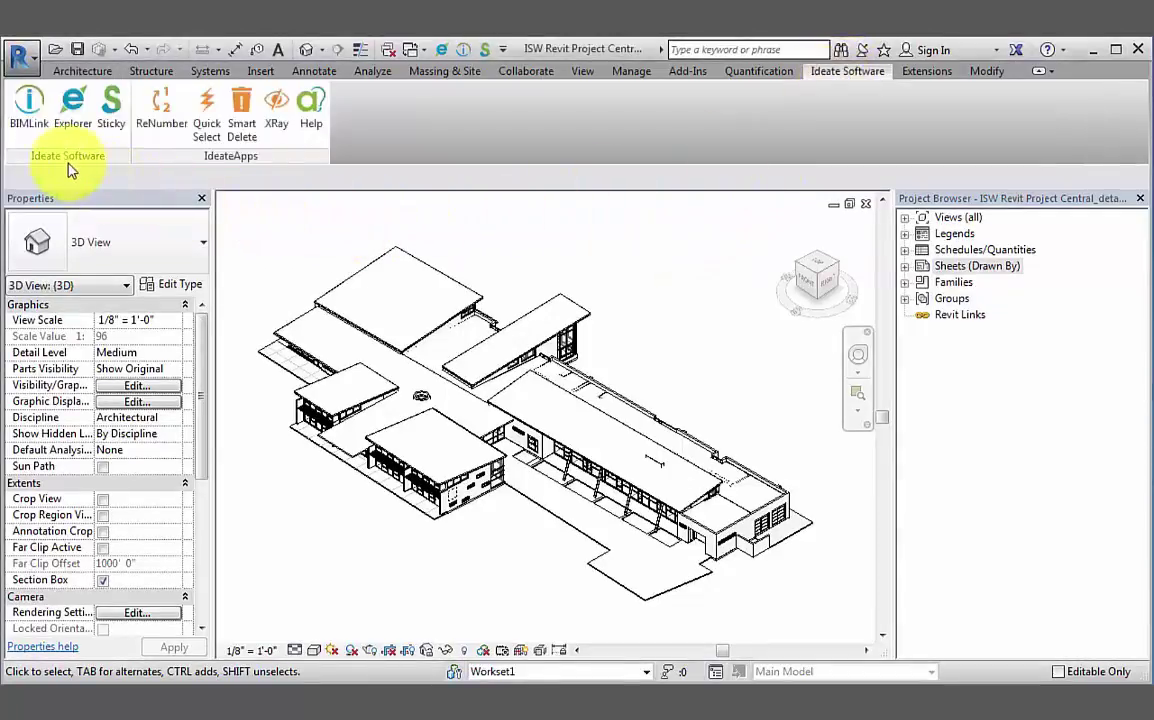
left_click(73, 128)
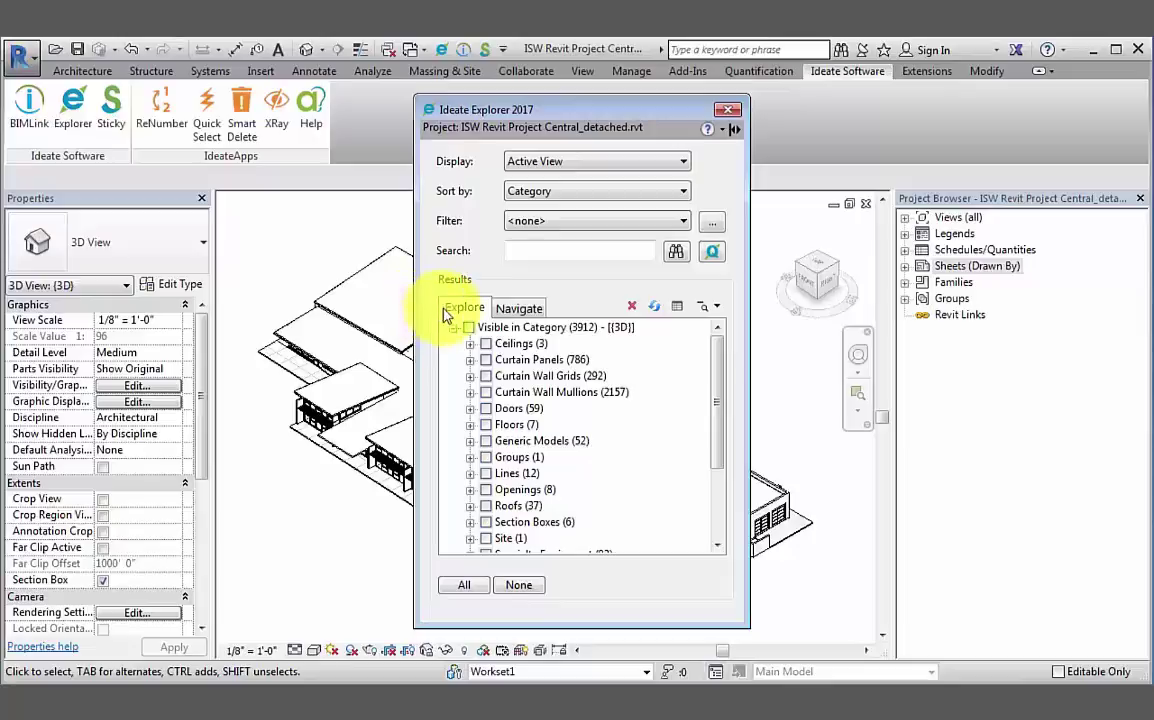
left_click(519, 309)
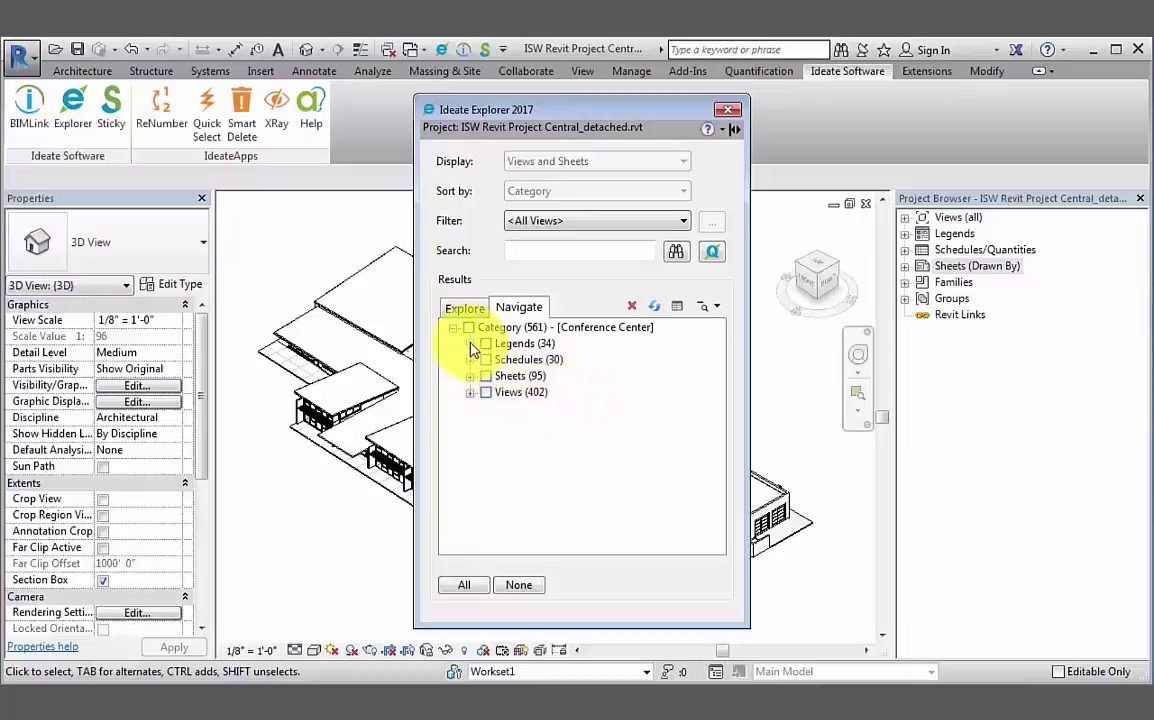
- Expand Legends down to Keynote Tags and the 33 Template: None legend views, plus Legends in the Project Browser
left_click(471, 344)
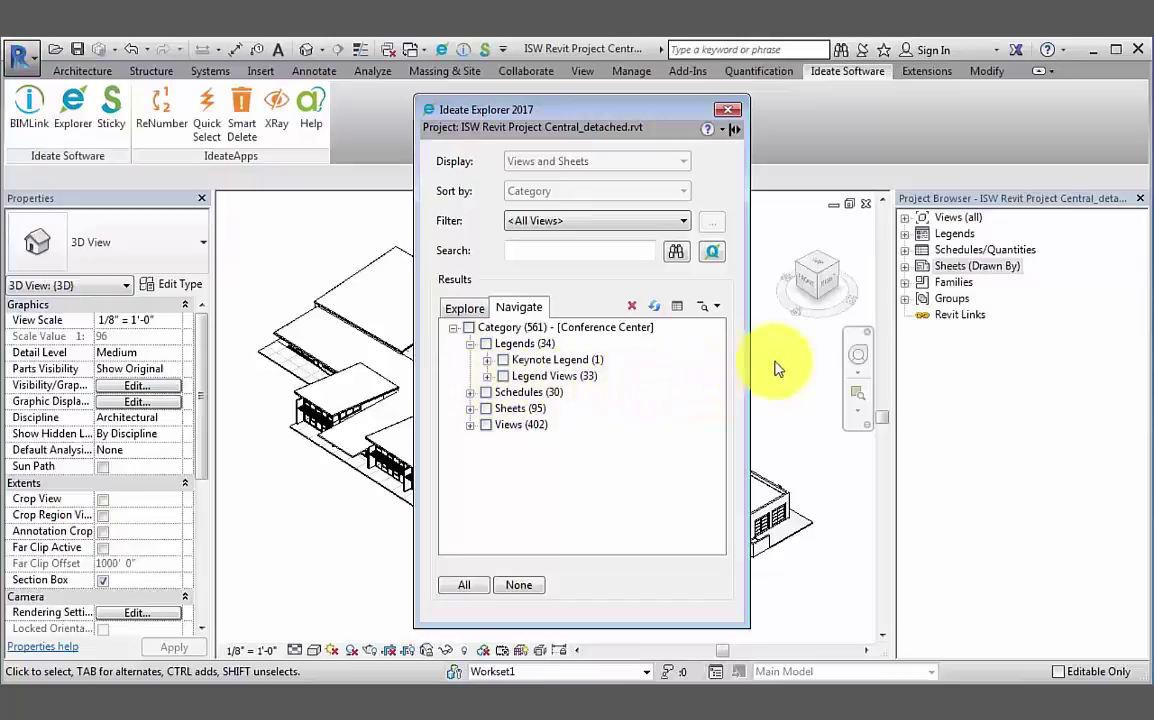
left_click(905, 234)
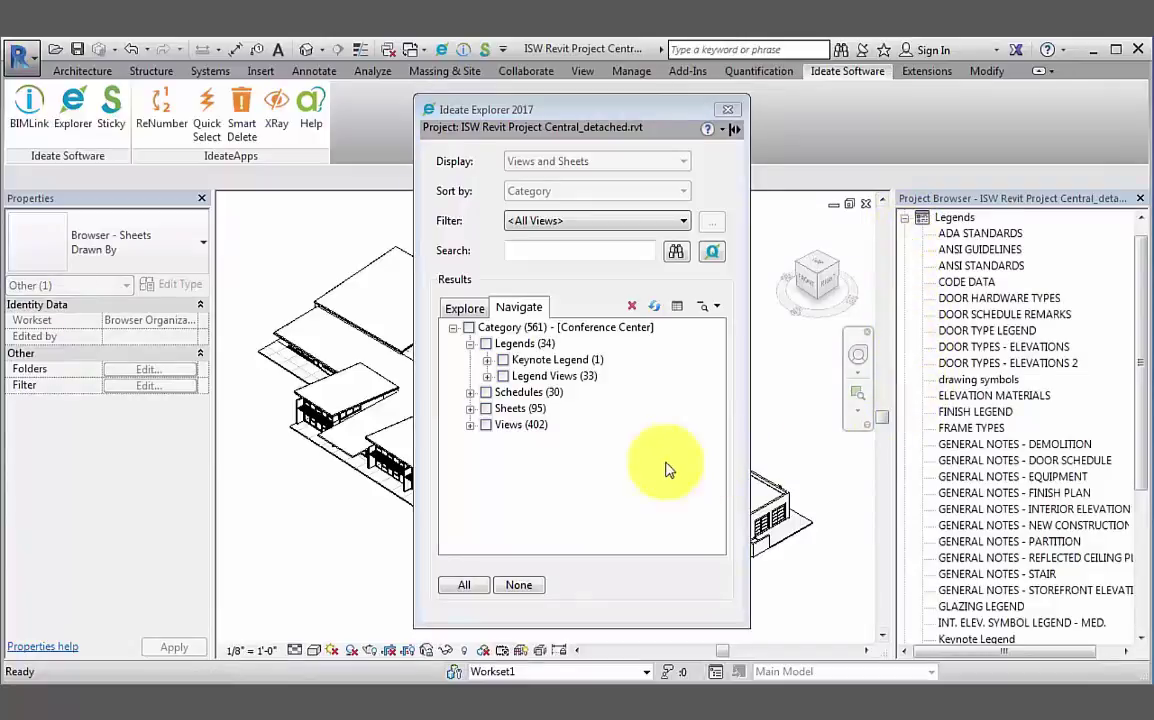
left_click(486, 361)
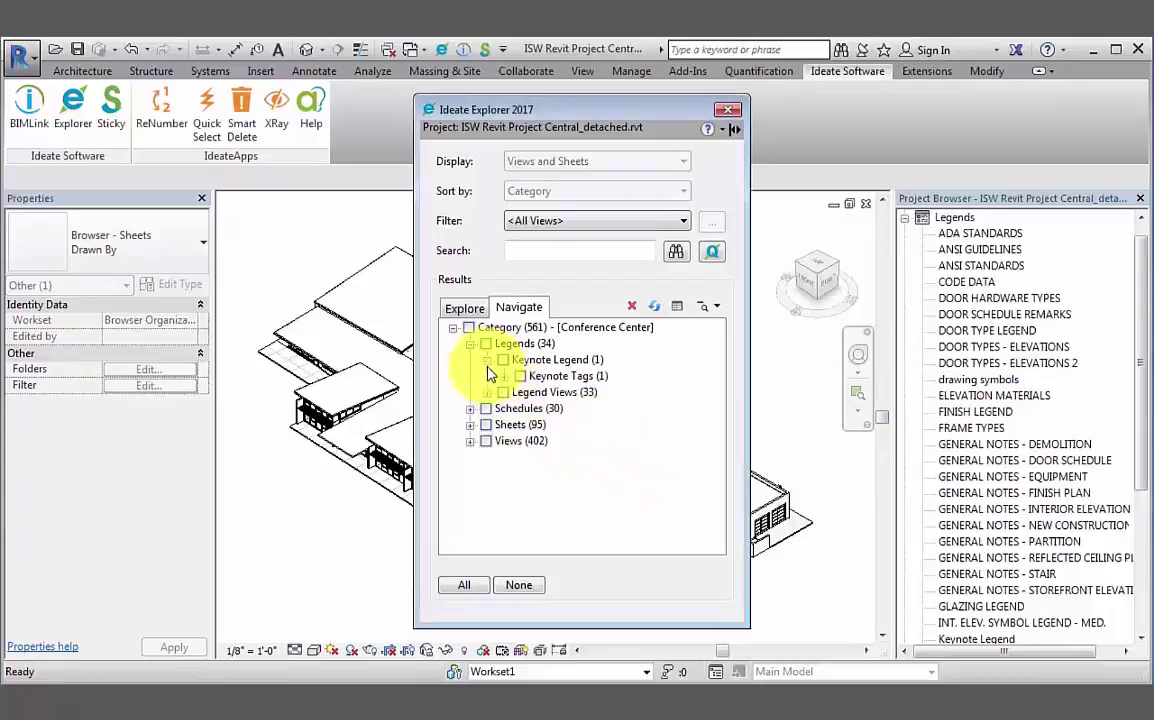
left_click(504, 377)
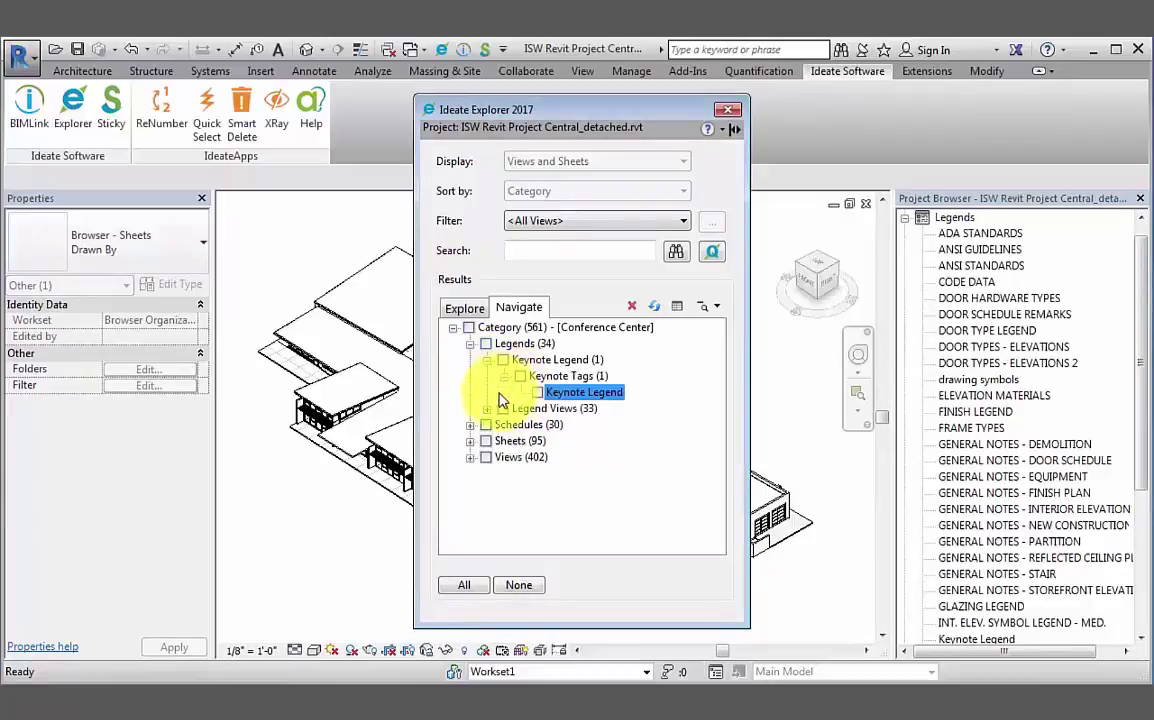
left_click(487, 409)
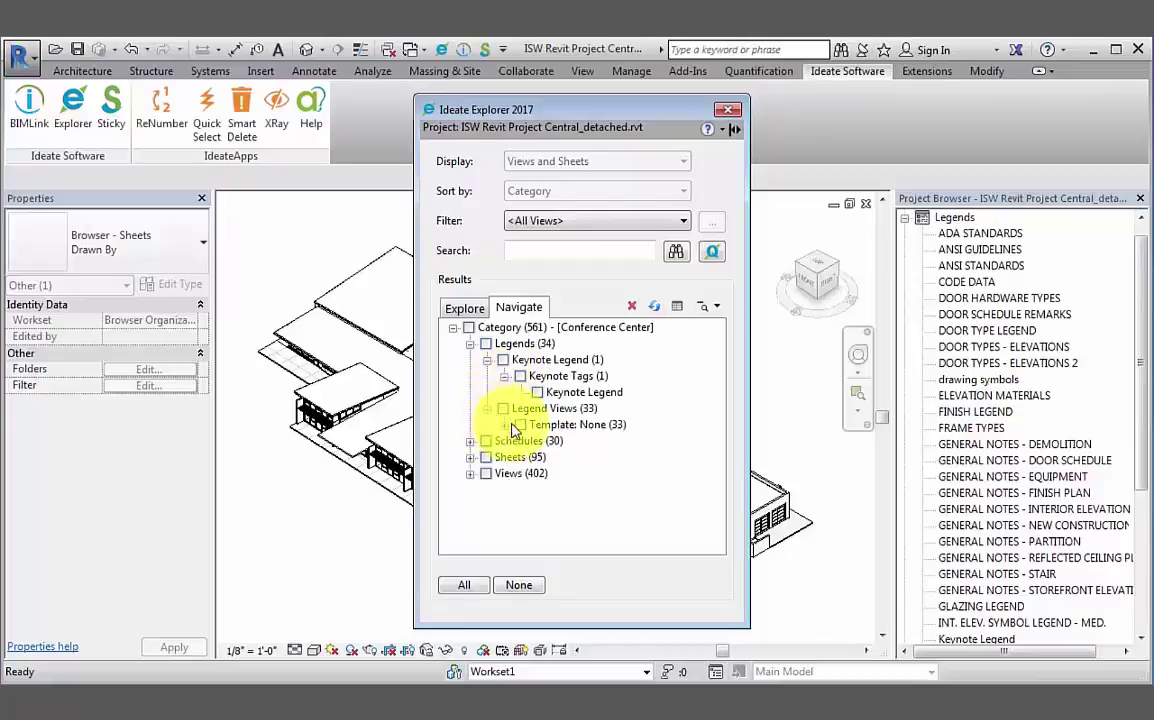
left_click(504, 424)
left_click_drag(712, 381, 731, 366)
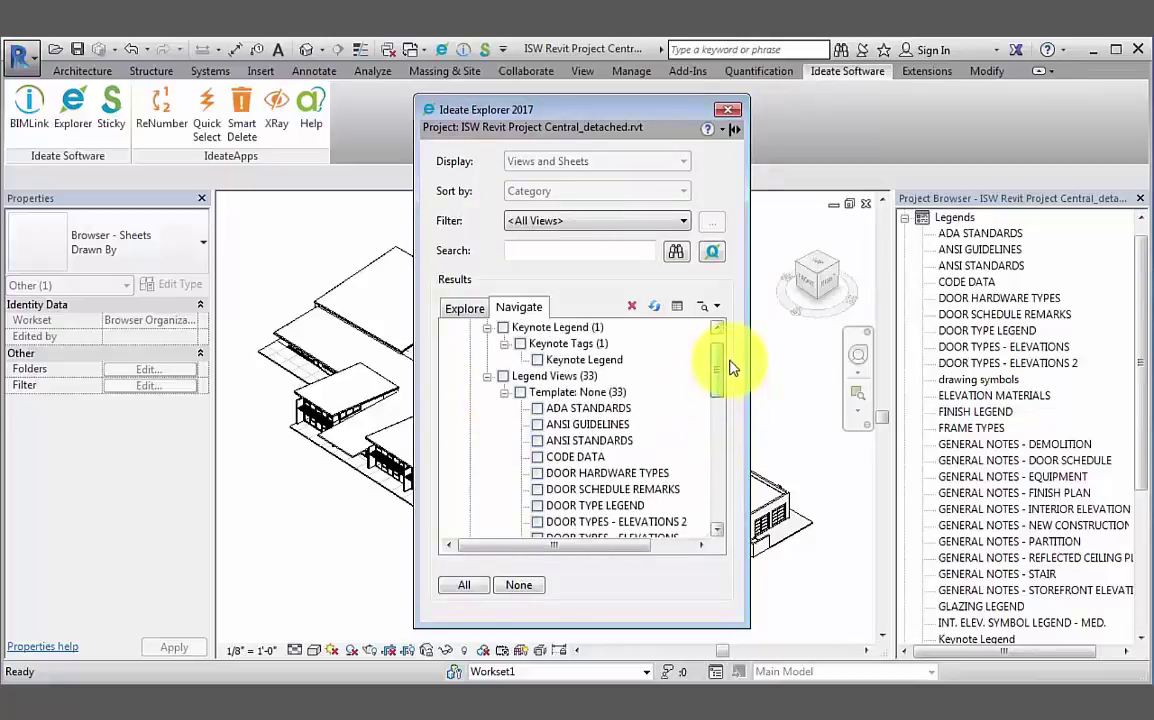
- Check the root to mark all 34 legends and delete them with Ideate Delete
left_click(502, 328)
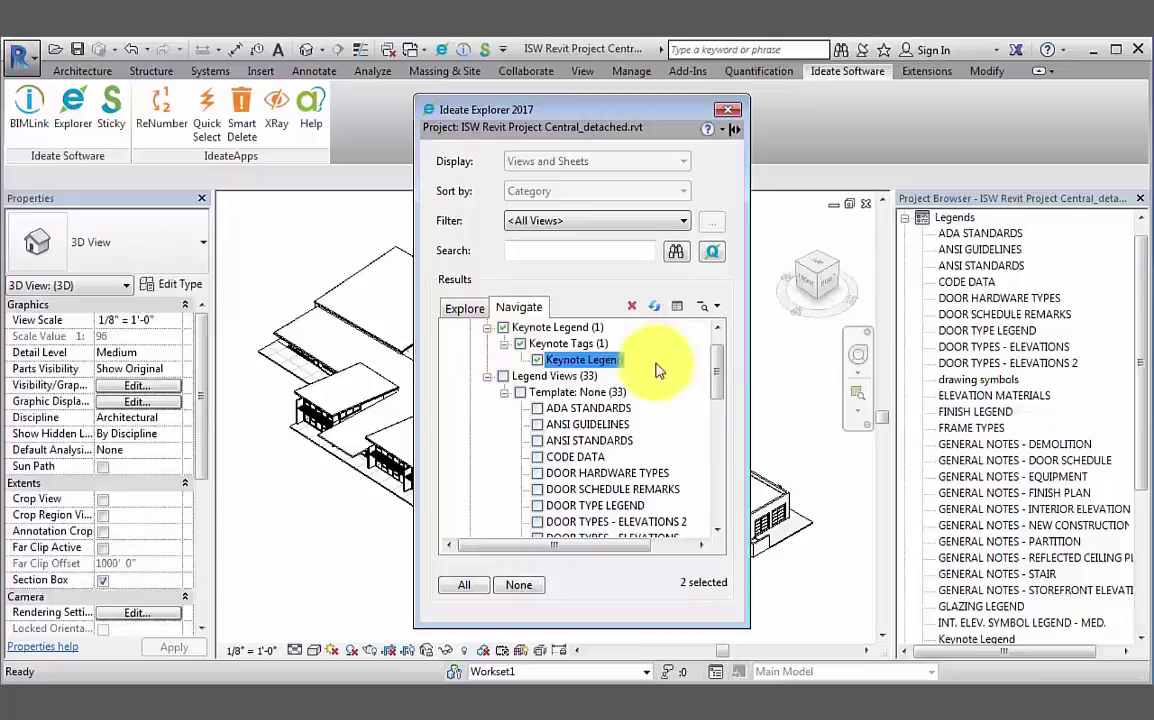
scroll(722, 374, "up", 1)
left_click(469, 327)
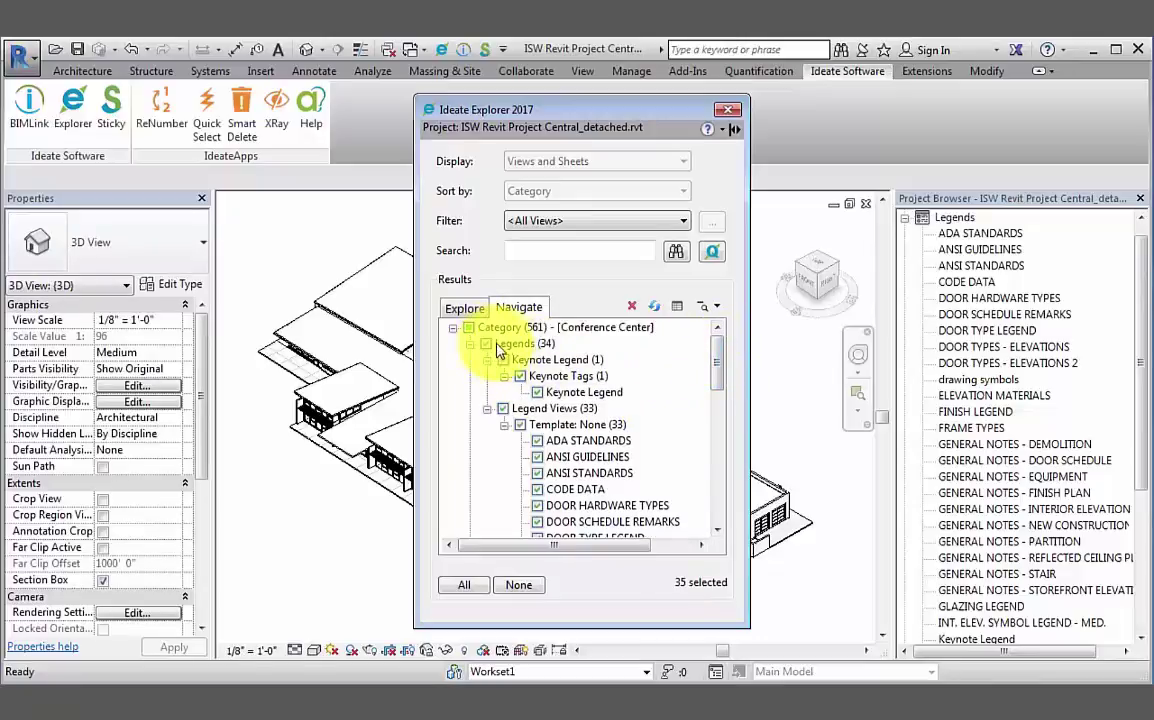
left_click(633, 309)
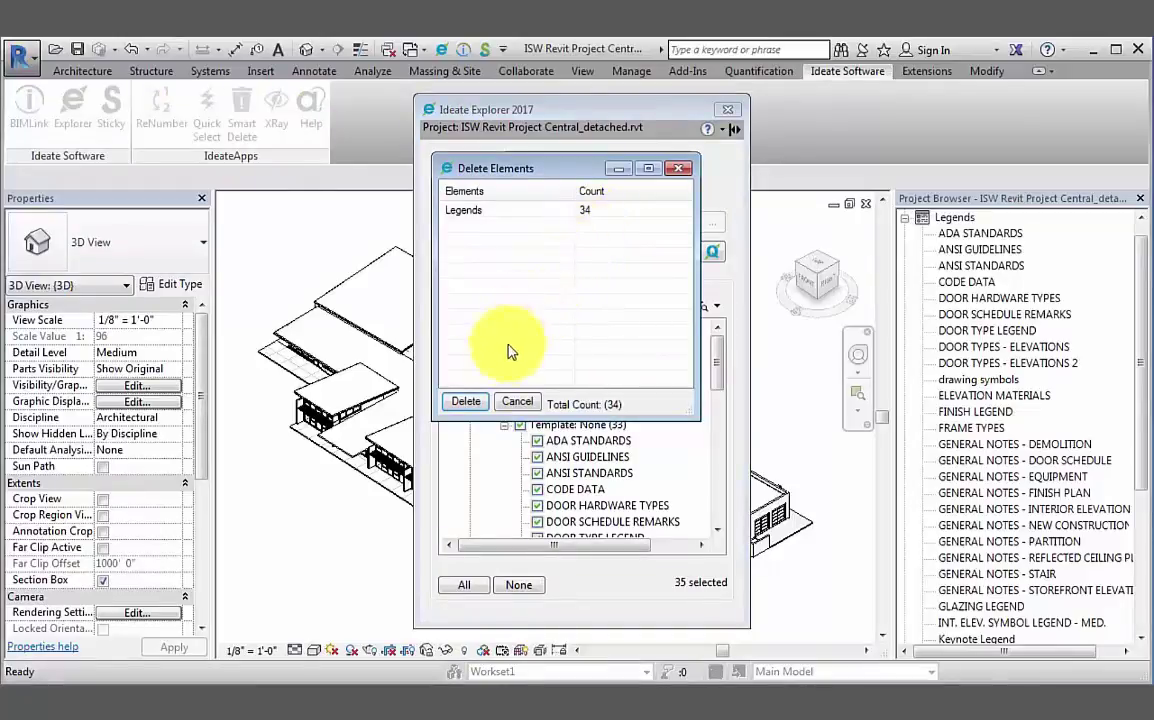
left_click(465, 403)
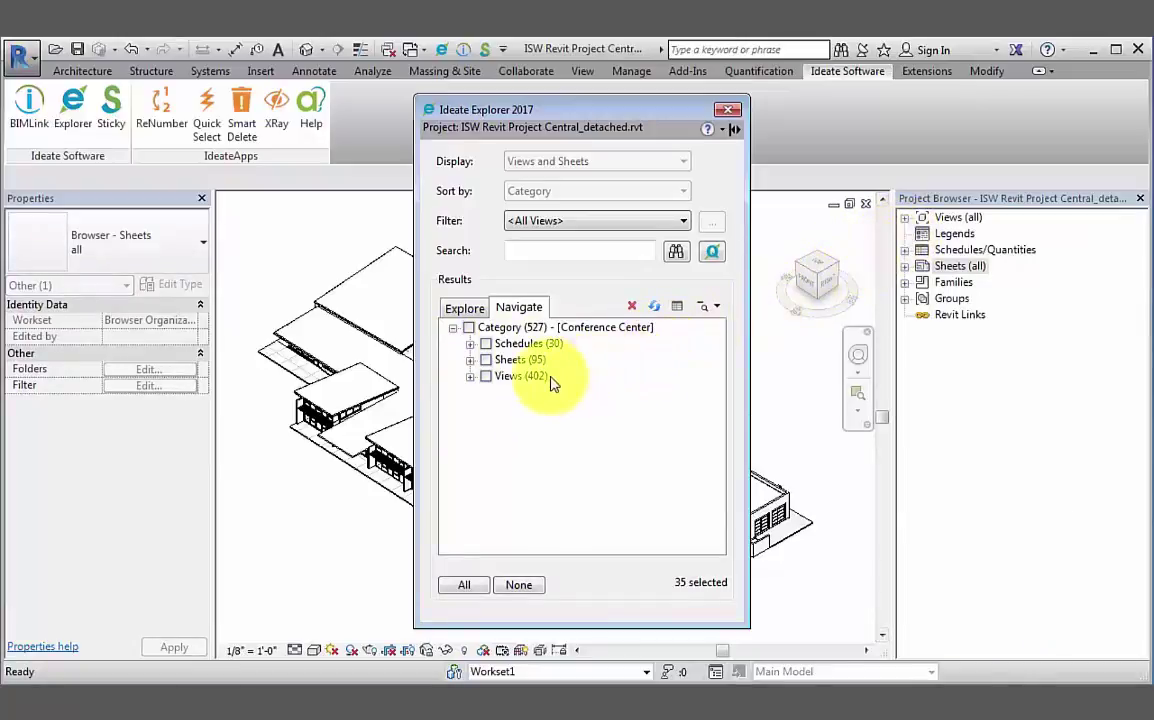
- Mark Key Schedules, Note Blocks and Sheet Lists under Schedules and delete those 13 schedules
left_click(470, 345)
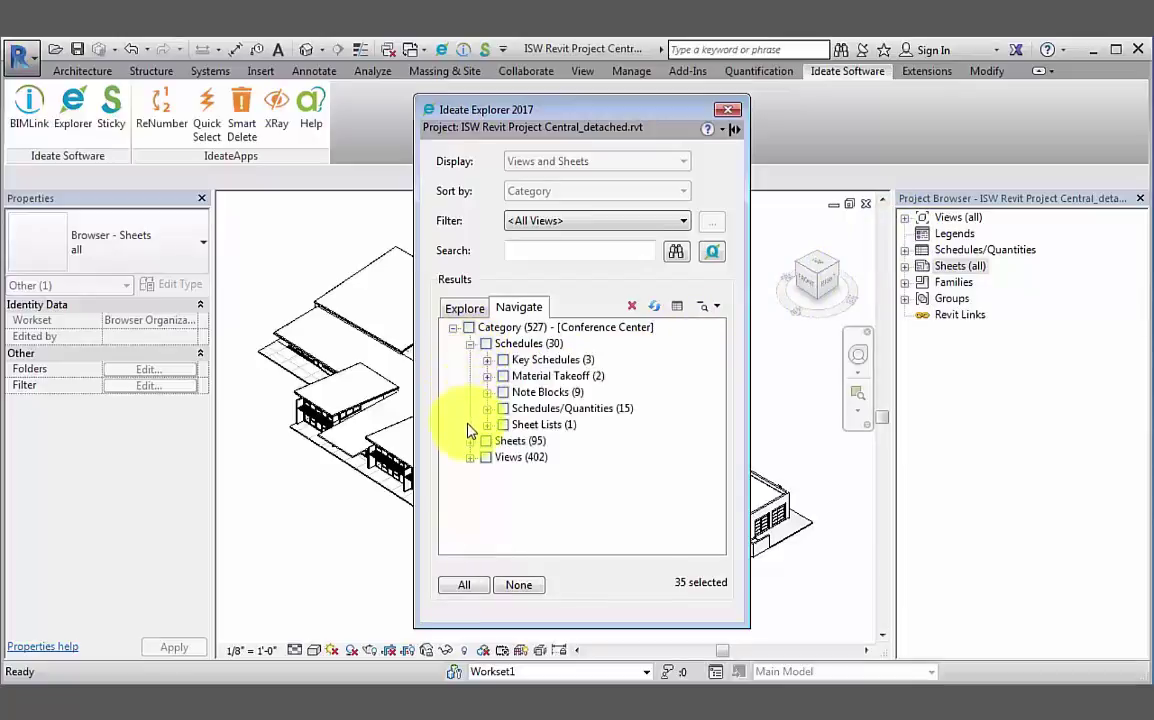
left_click(503, 360)
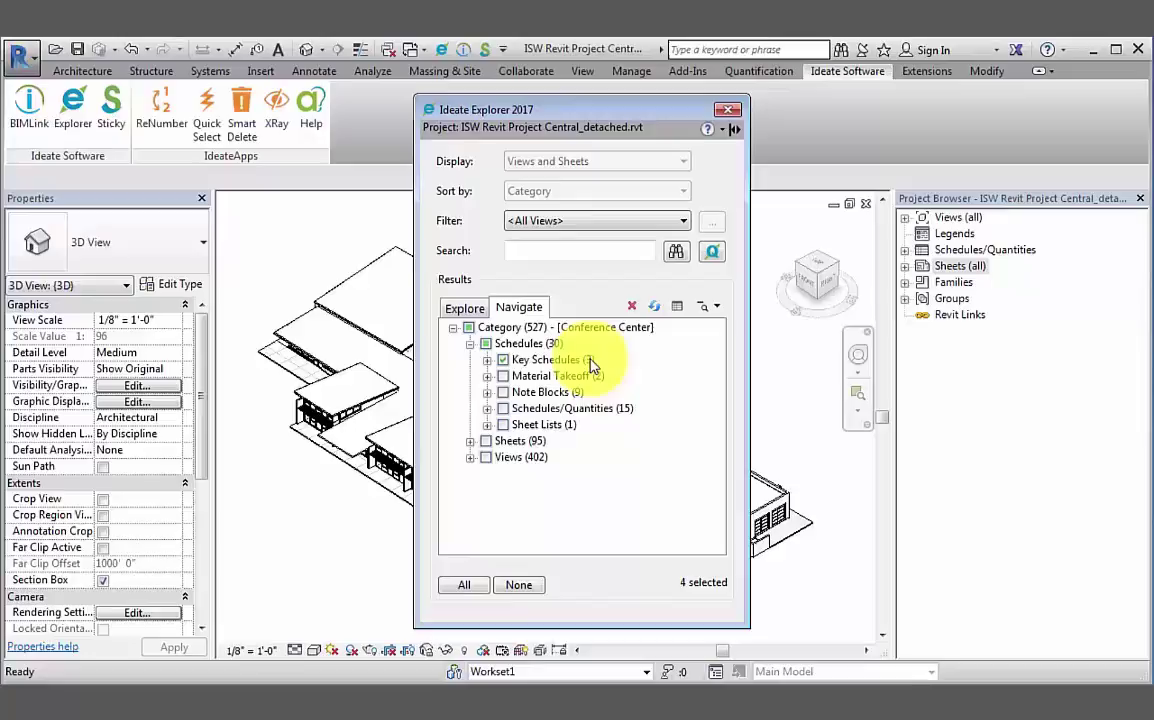
left_click(503, 392)
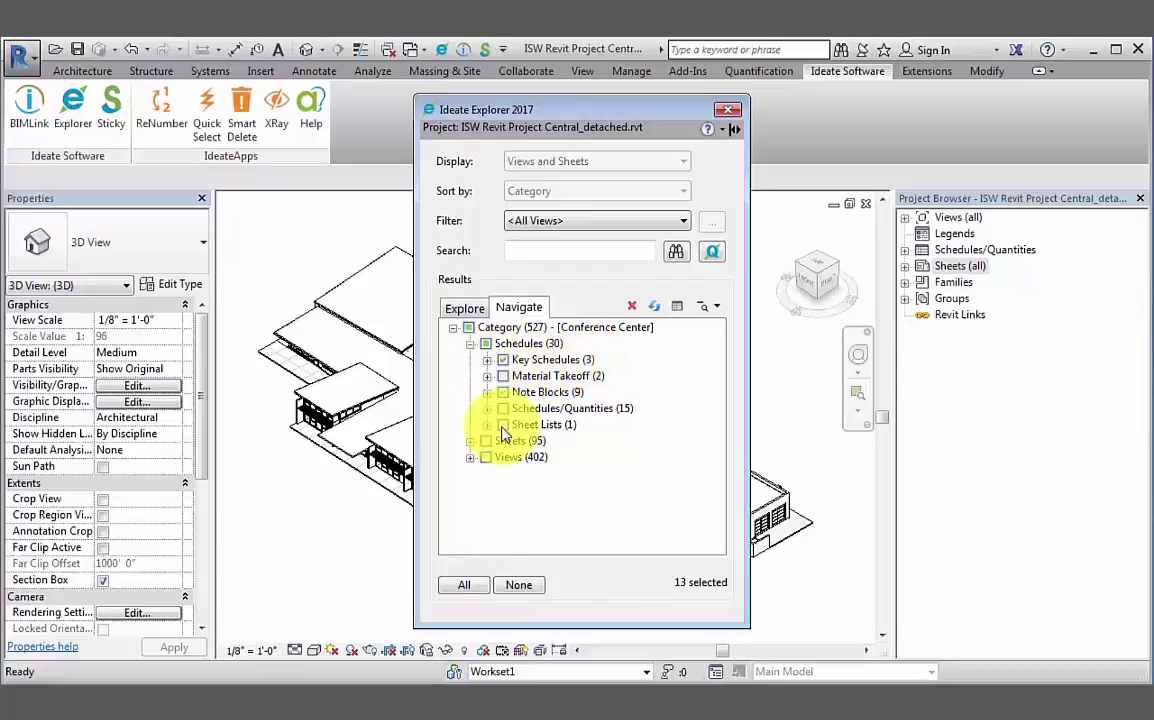
left_click(503, 425)
left_click(631, 306)
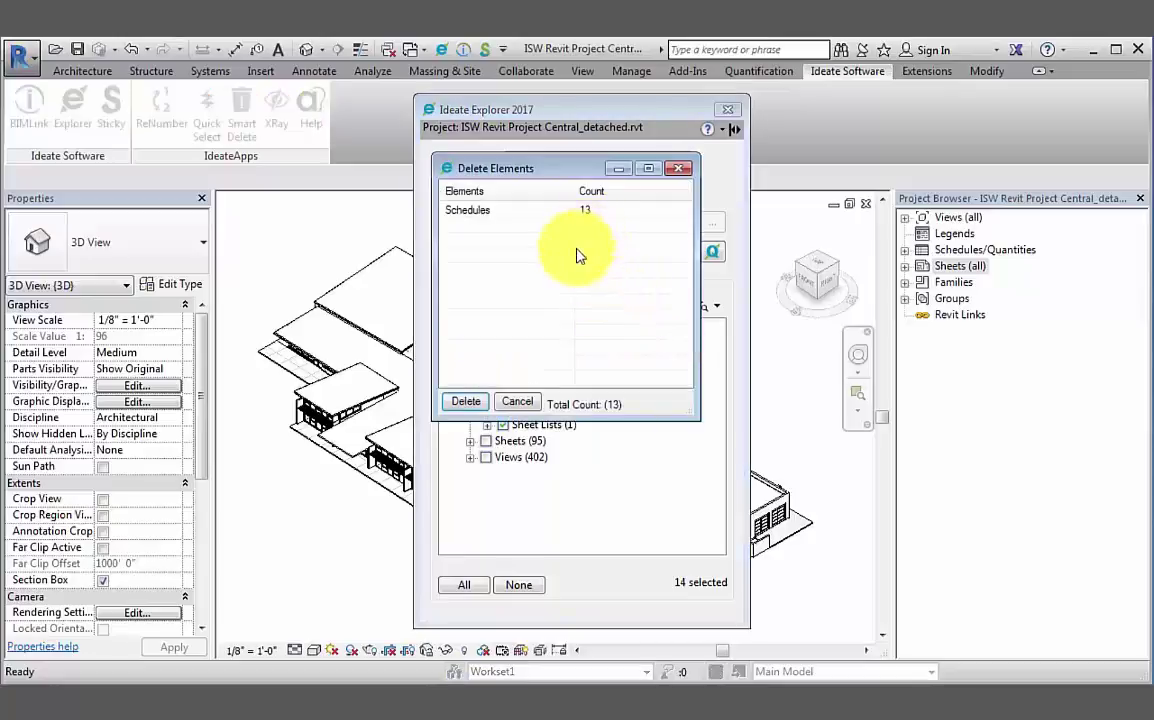
left_click(455, 401)
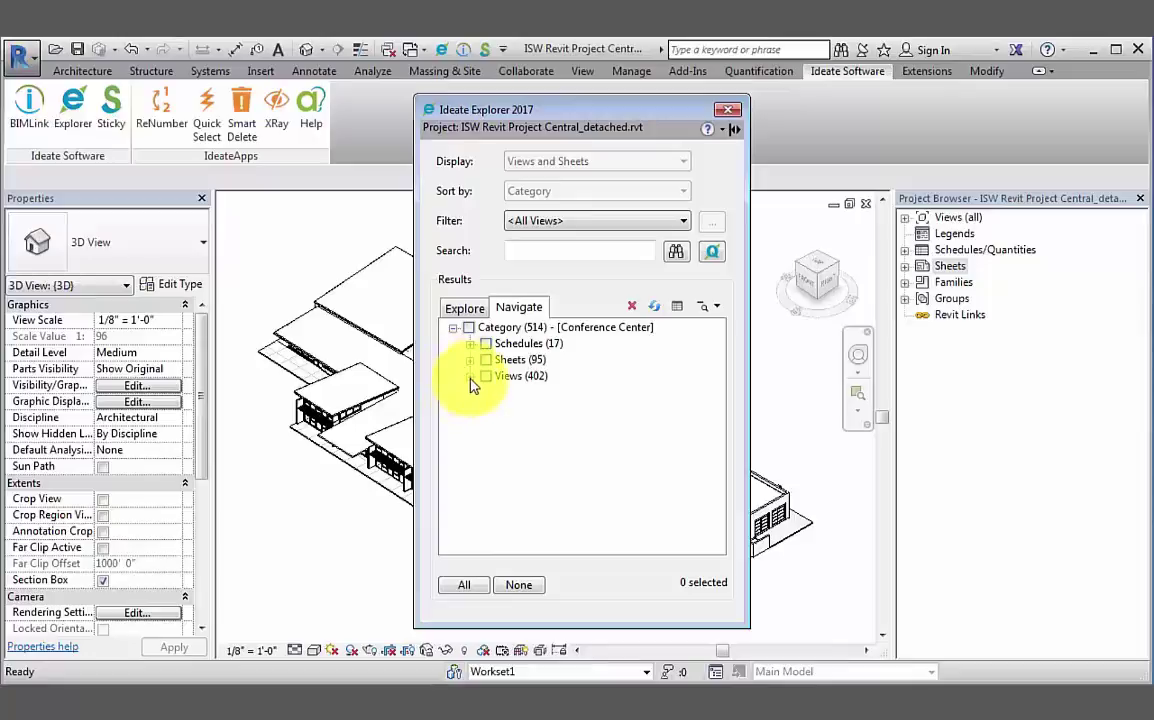
- Expand Views > <Not On Sheet> > 3D View in Ideate Explorer
left_click(470, 377)
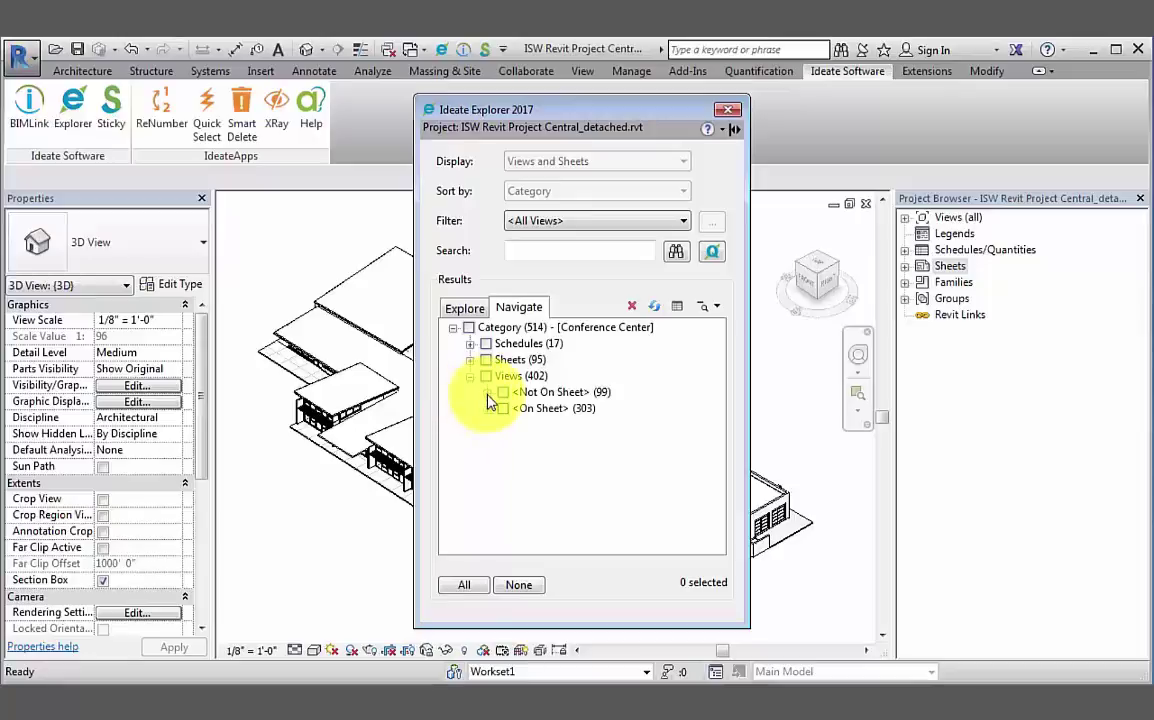
left_click(488, 394)
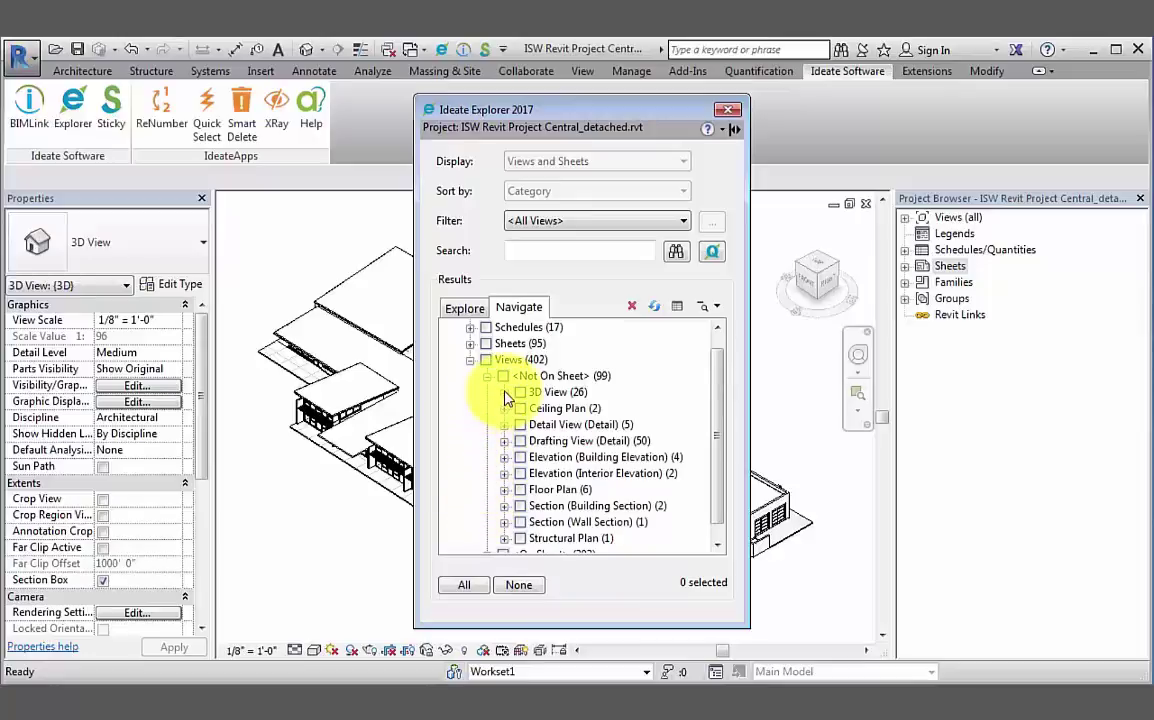
left_click(505, 392)
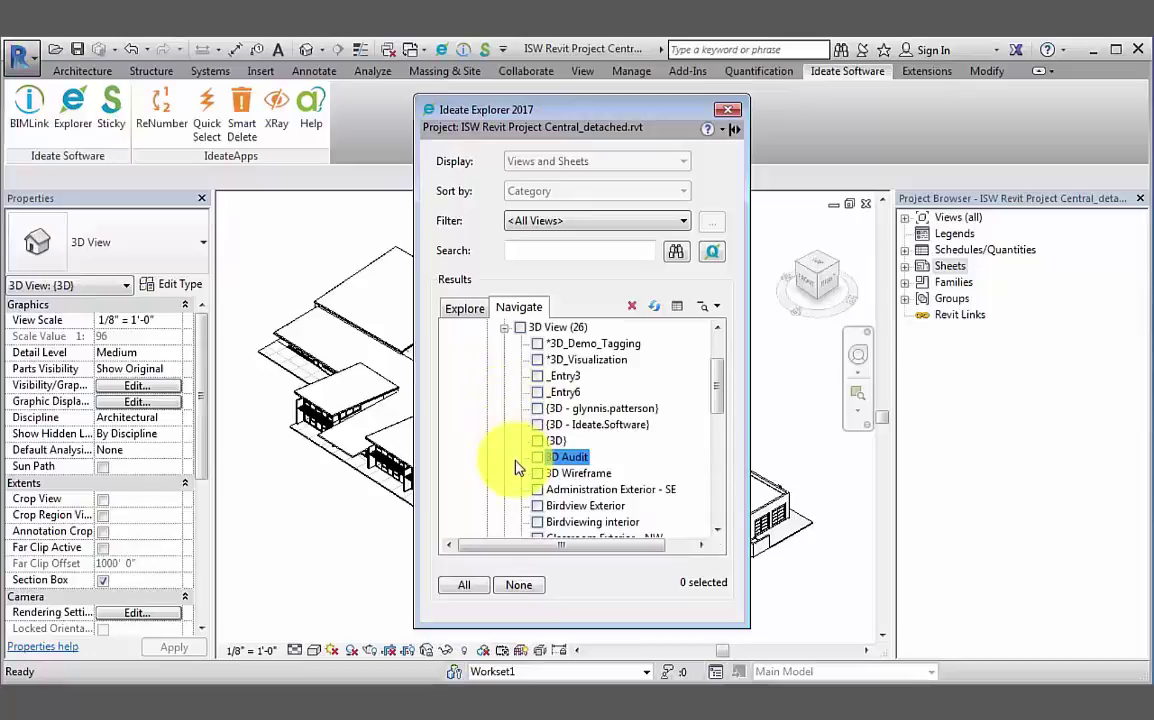
- Delete a personal 3D view, {3D - Ideate.Software} and 3D Wireframe, then collapse <Not On Sheet>
left_click(538, 409)
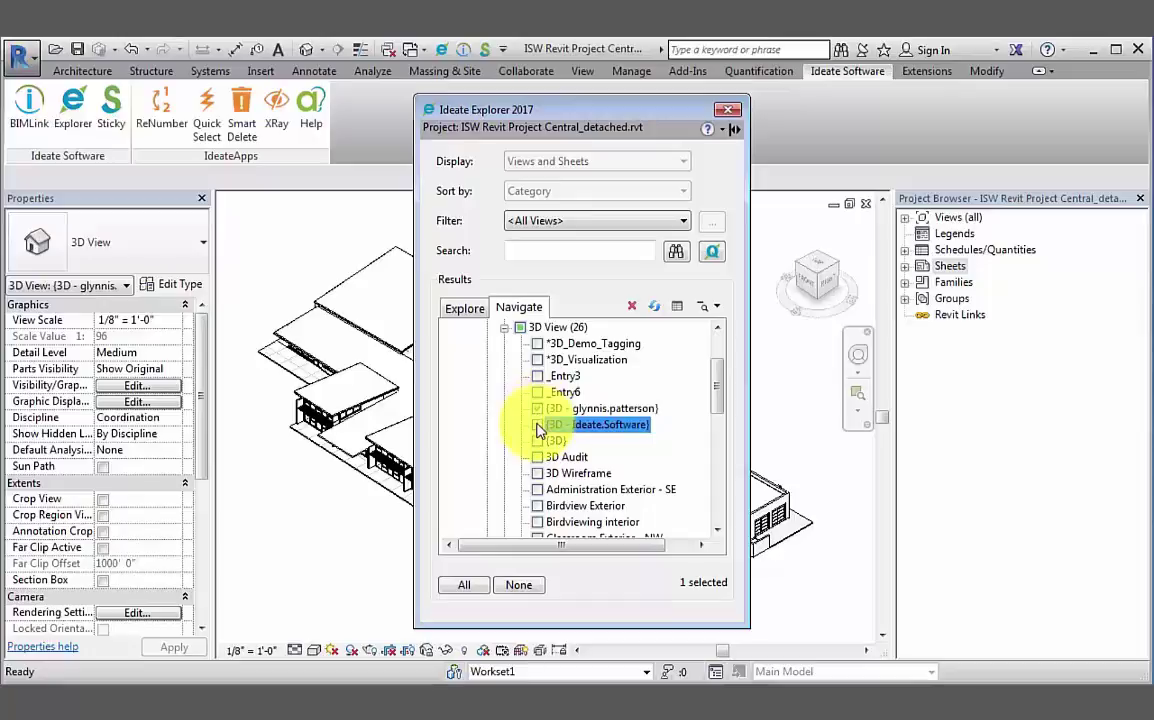
left_click(538, 425)
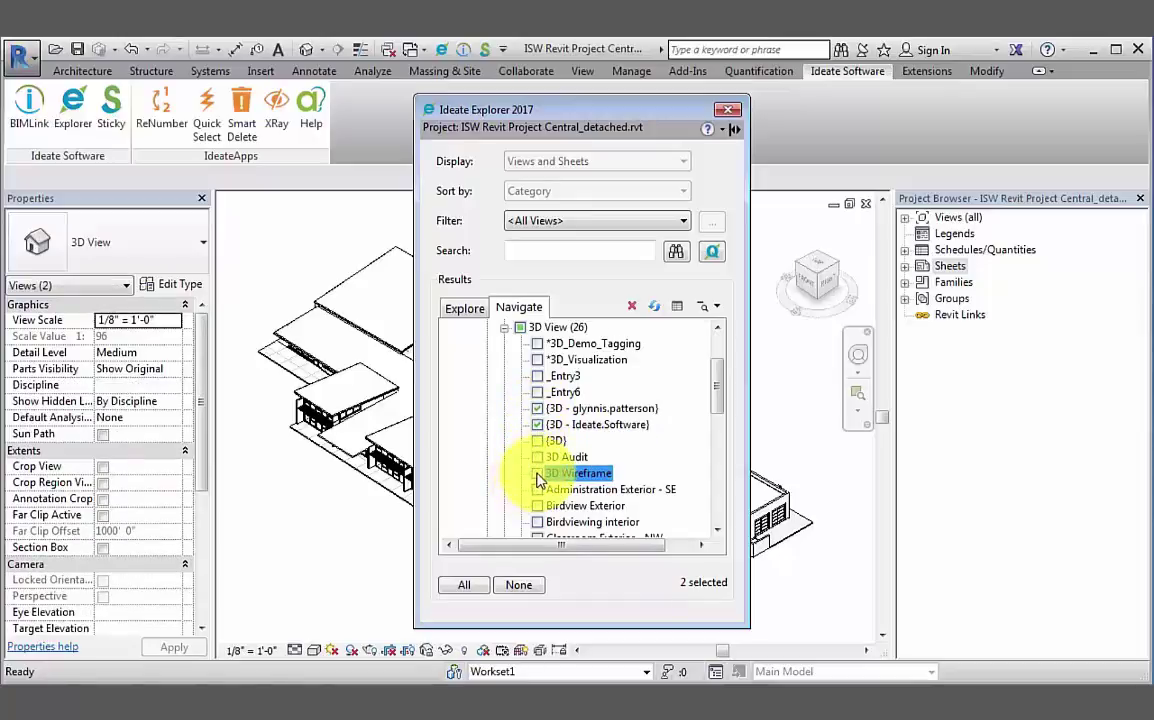
left_click(537, 474)
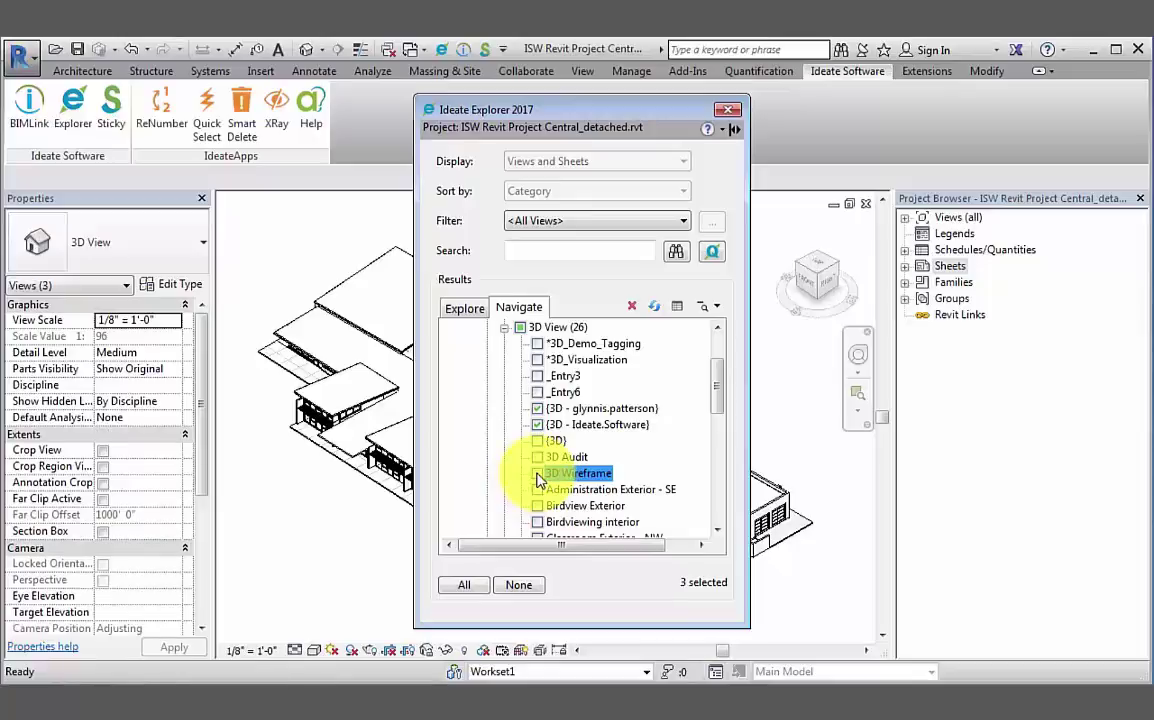
left_click(632, 308)
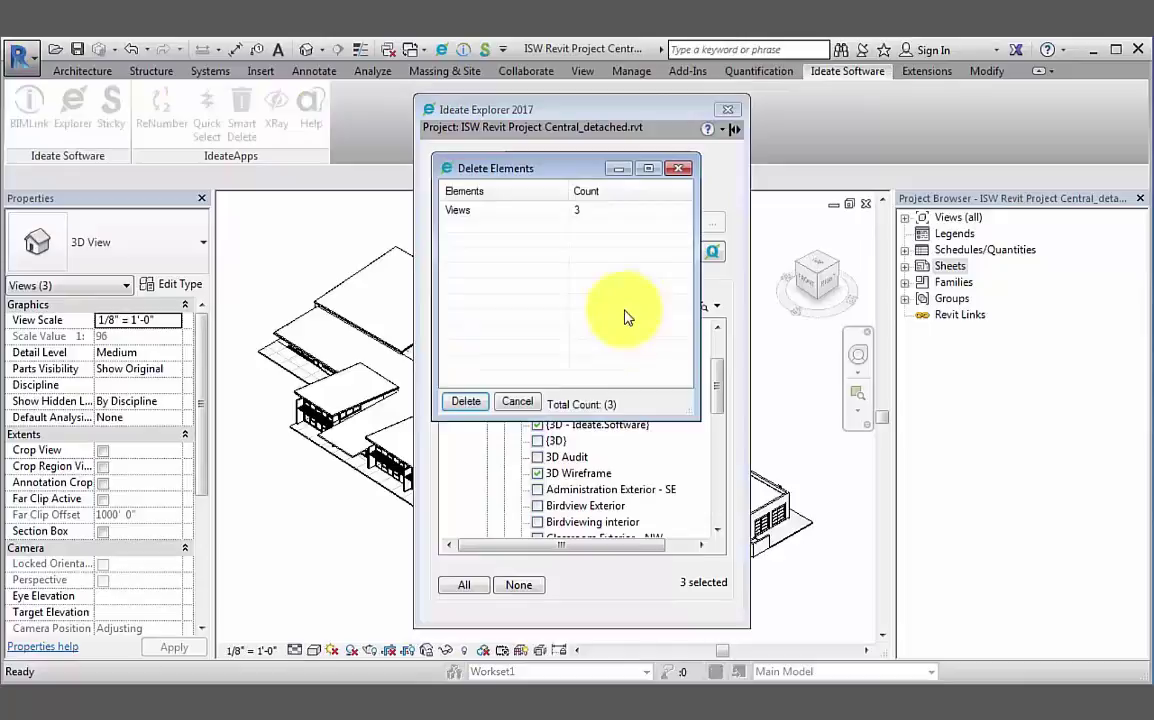
left_click(469, 403)
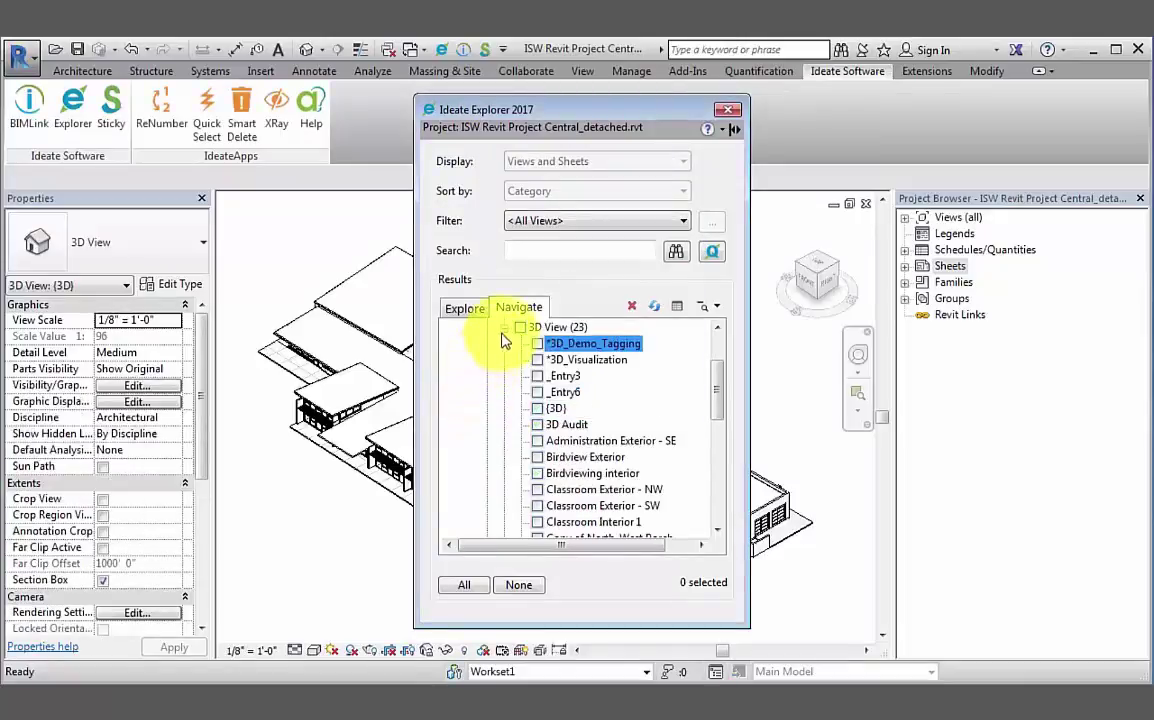
left_click(487, 359)
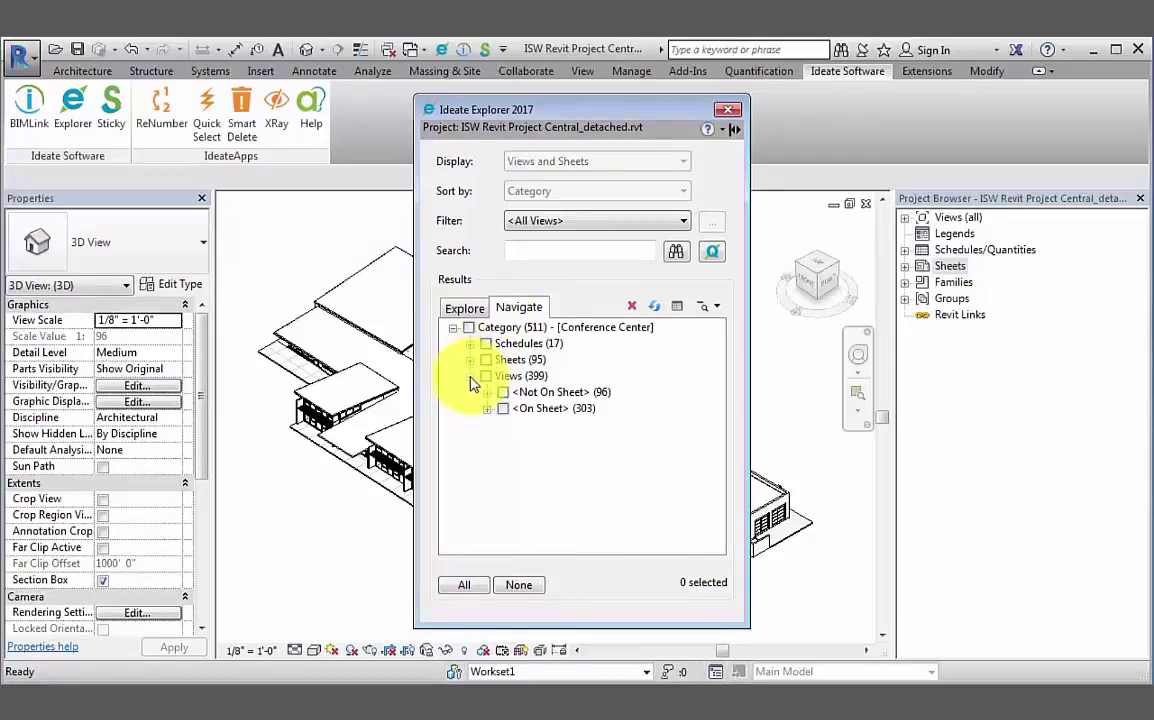
- Collapse Views and expand Sheets > <Not In Sheet List> with its <Has Views> and <No Views> groups
left_click(471, 375)
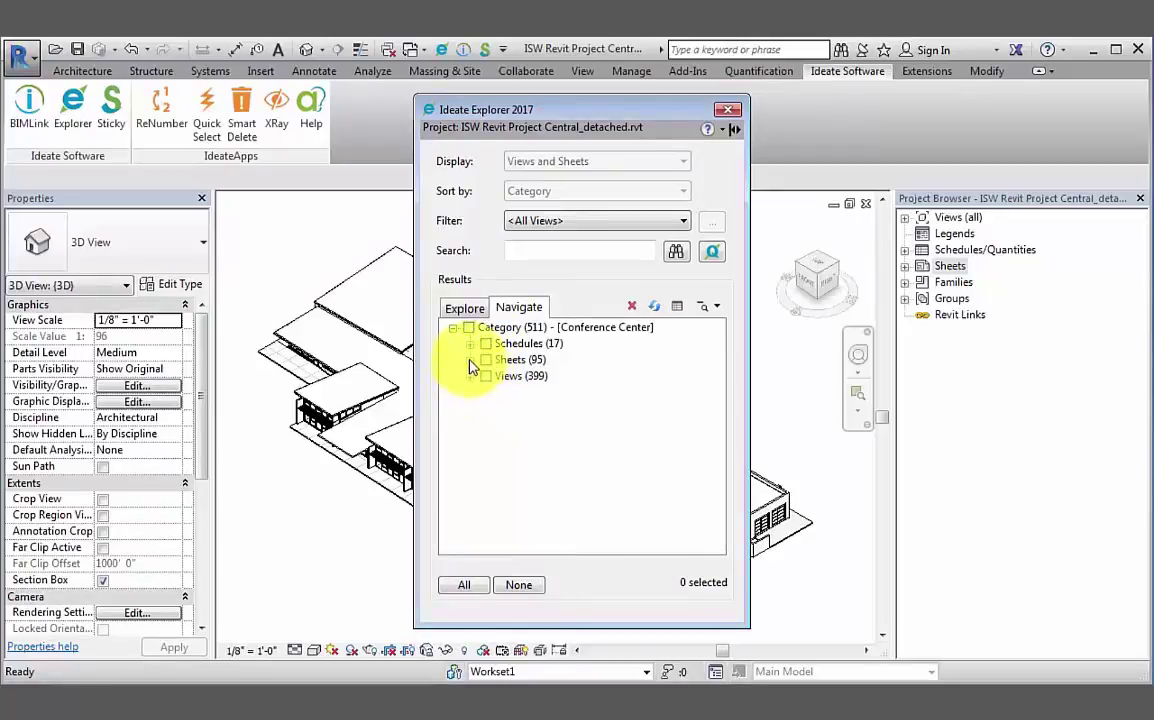
left_click(471, 359)
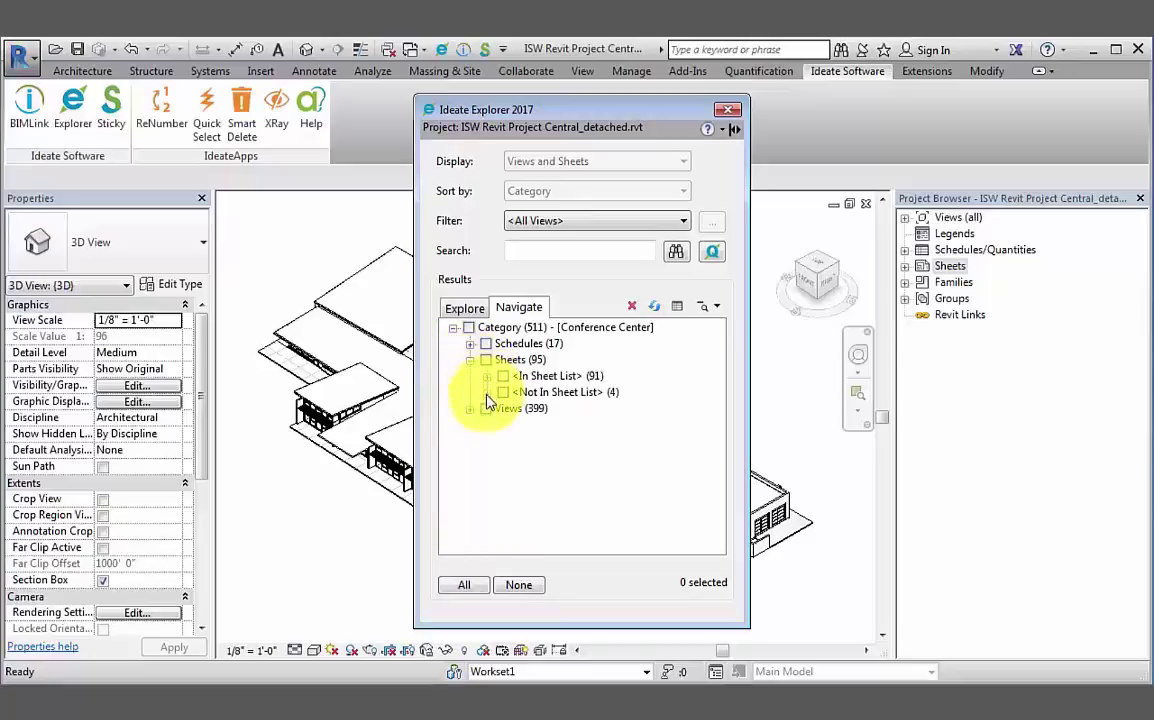
left_click(487, 394)
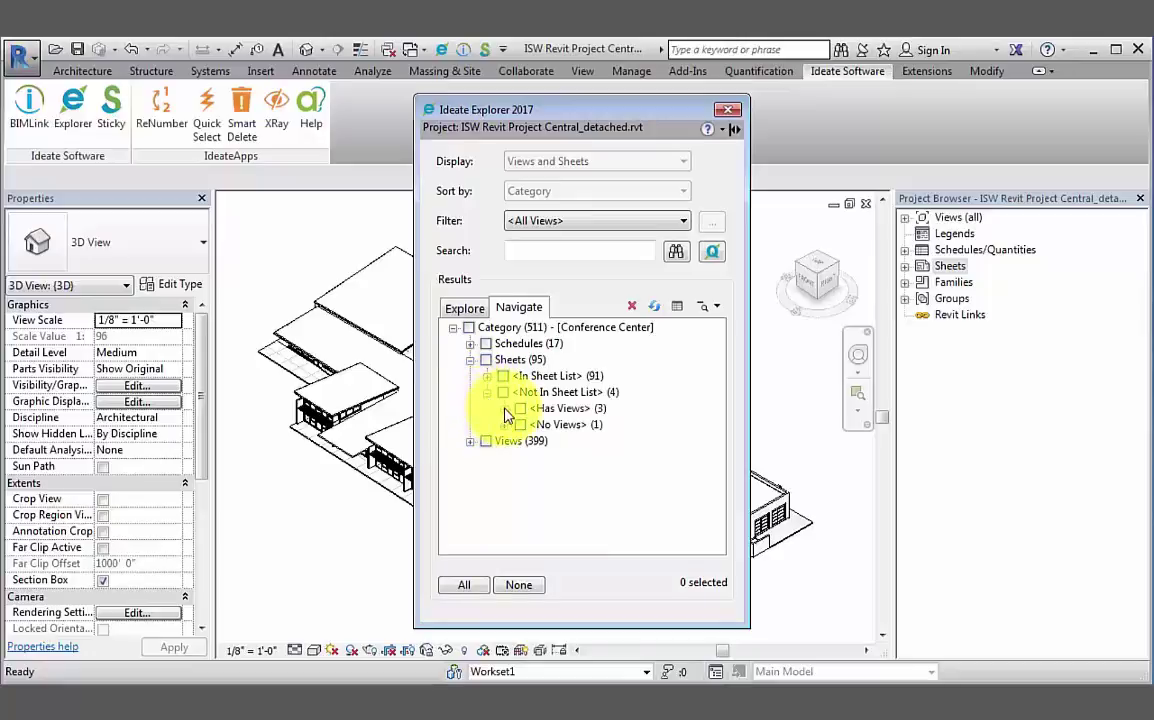
left_click(503, 408)
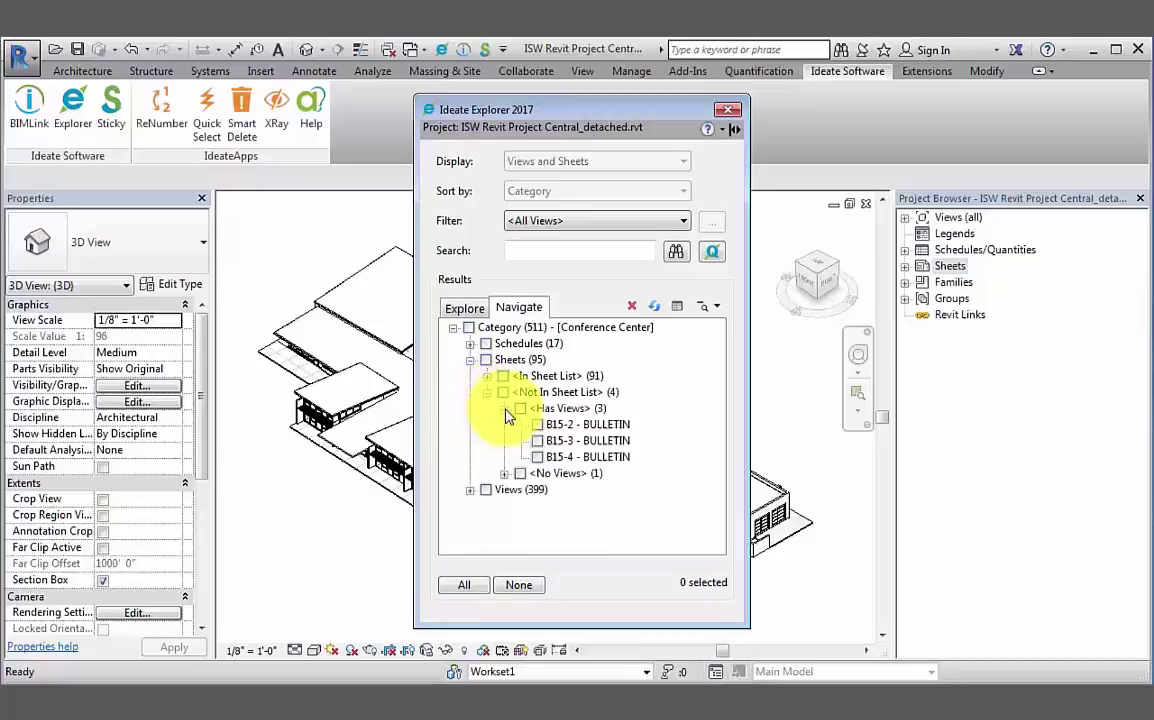
left_click(503, 473)
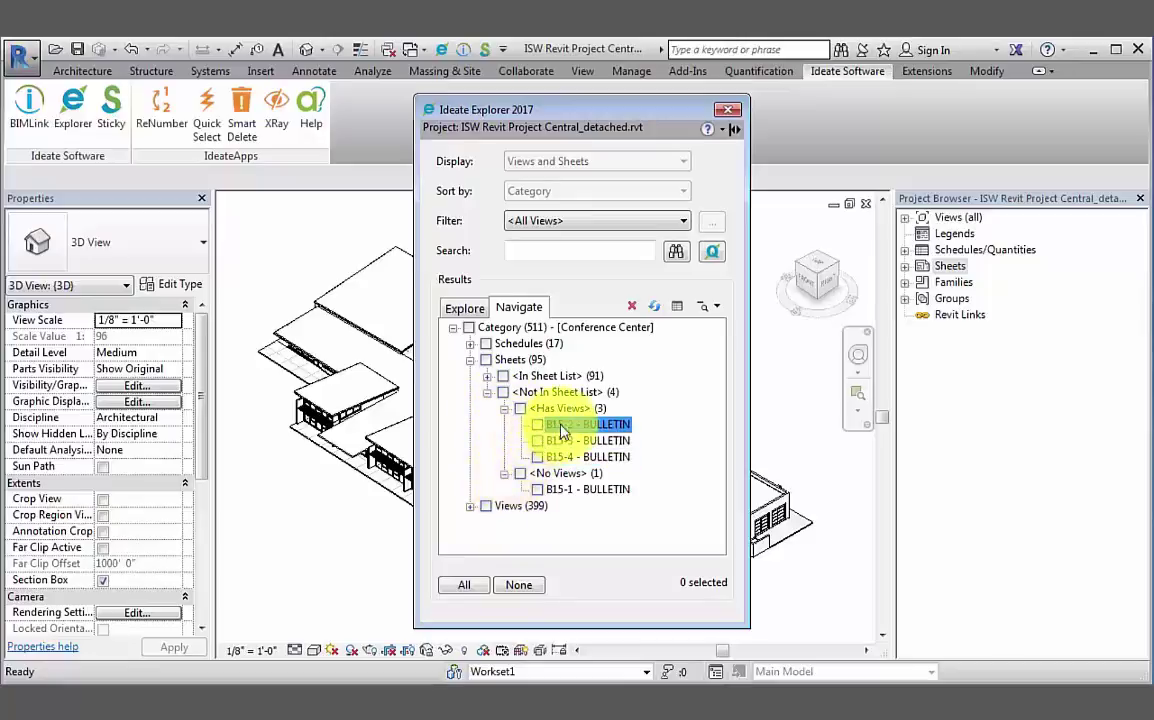
left_click(575, 490)
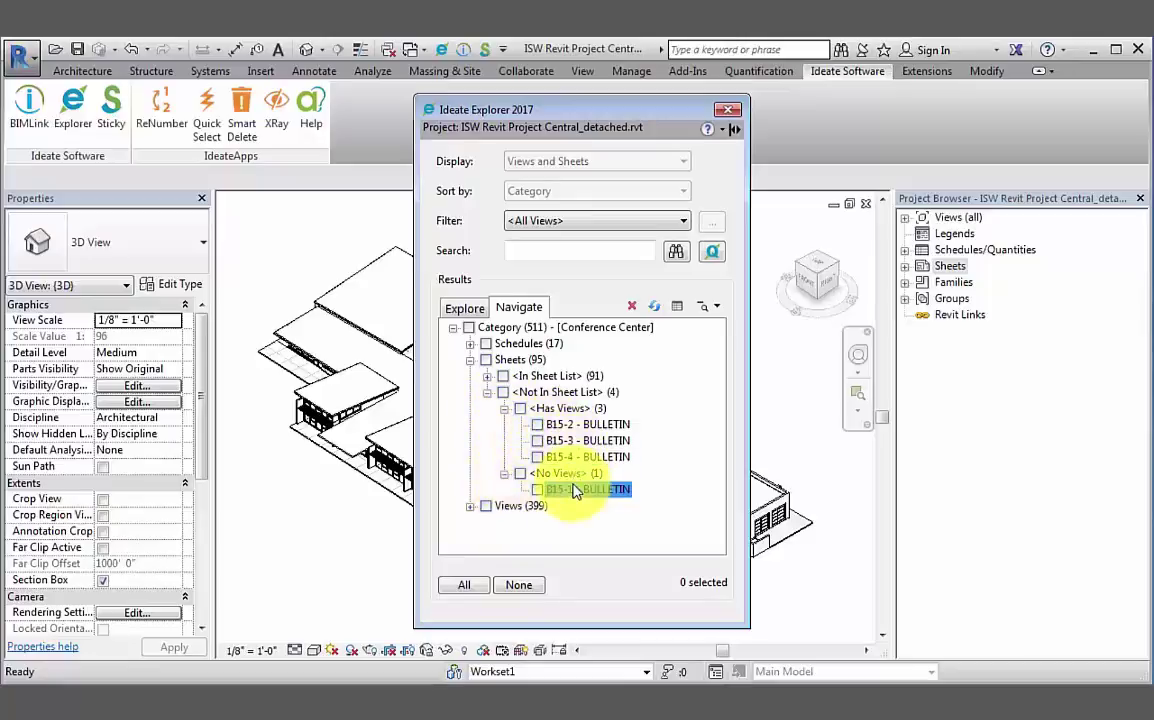
- Mark the three sheets with views and the one without, and delete those four bulletin sheets
left_click(520, 409)
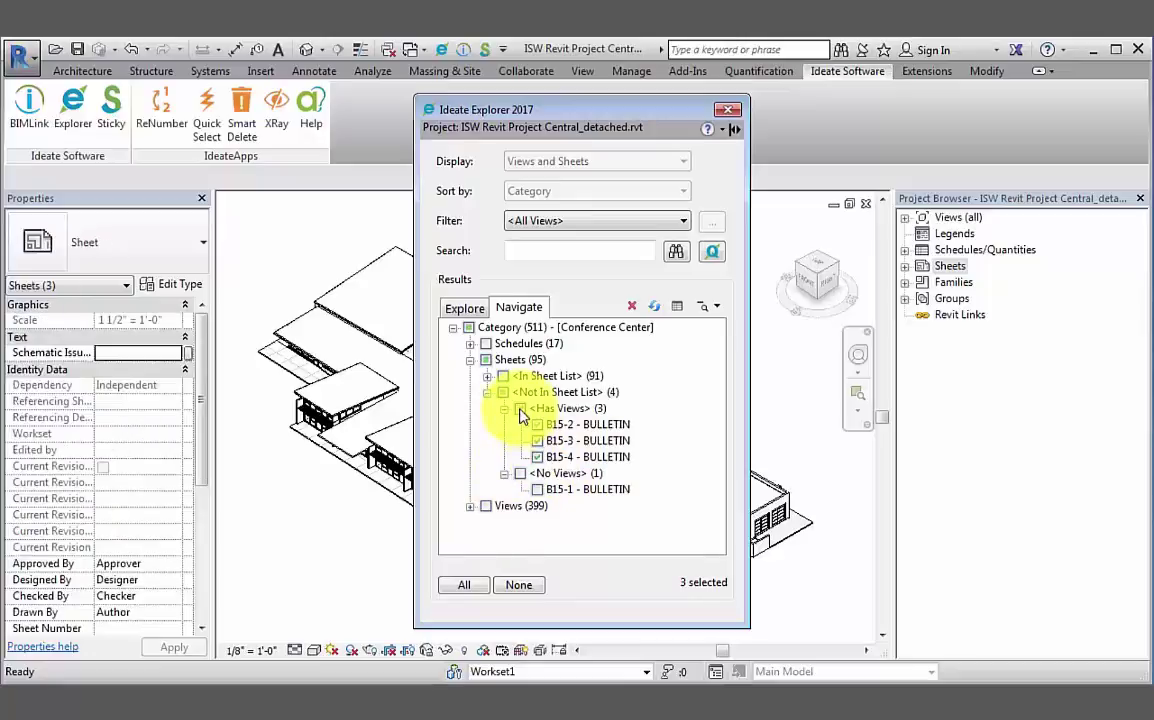
left_click(520, 474)
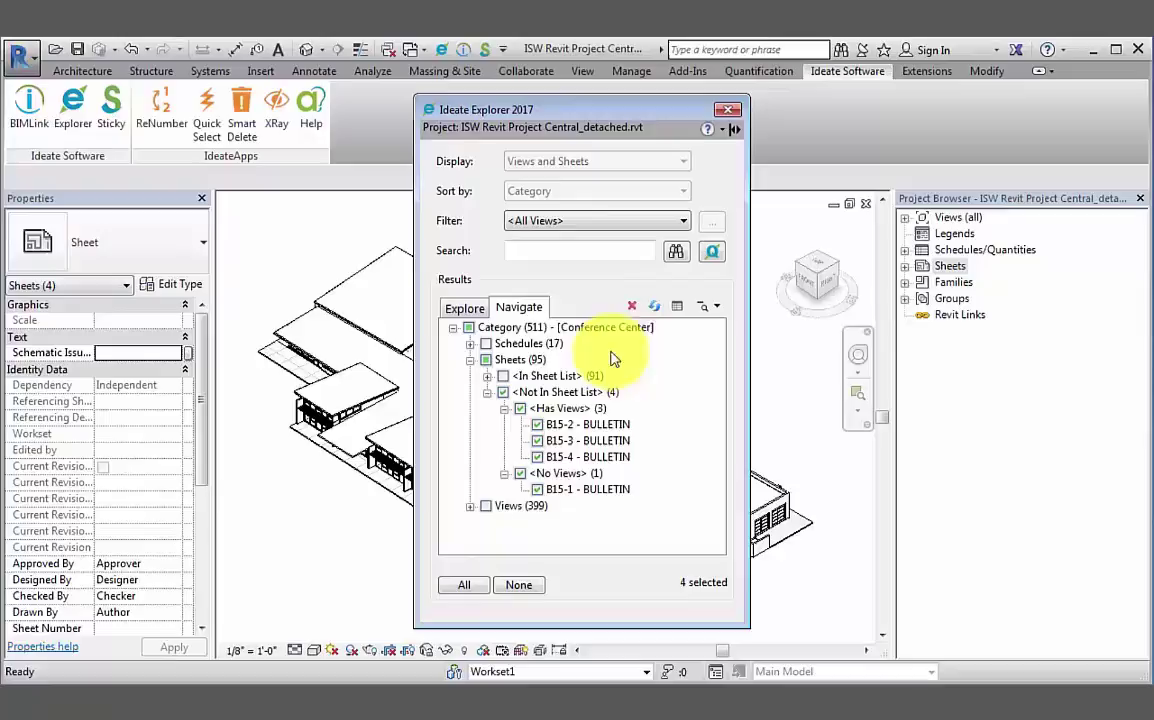
left_click(634, 308)
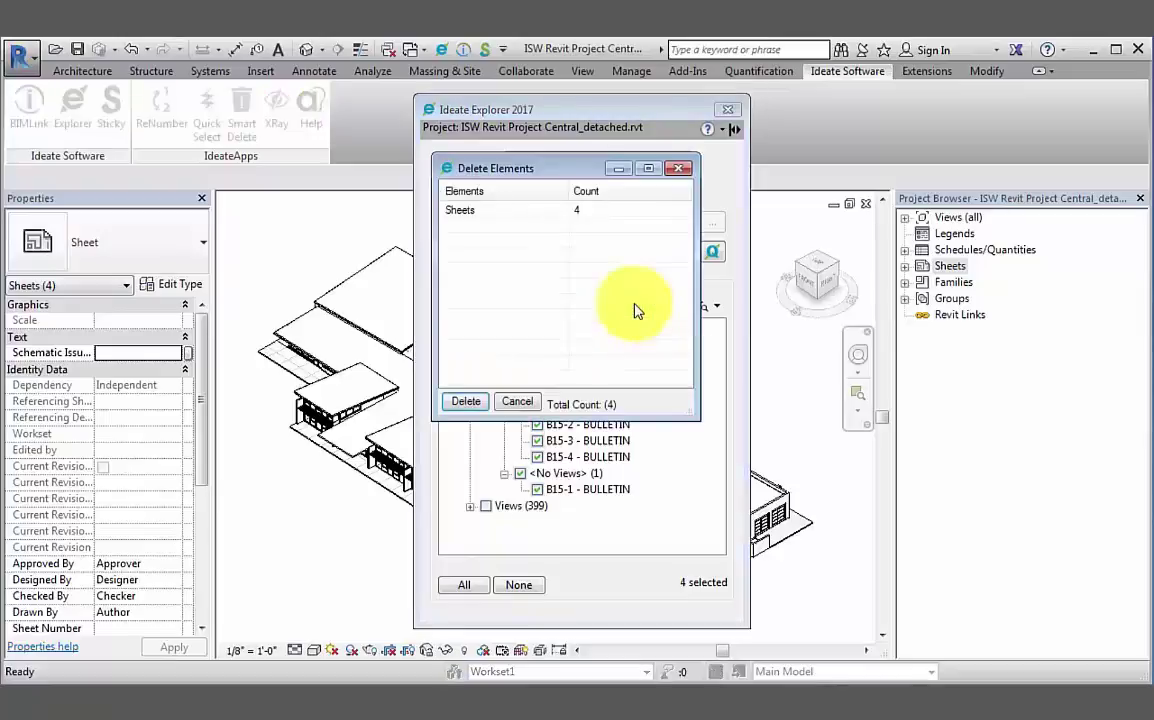
left_click(472, 402)
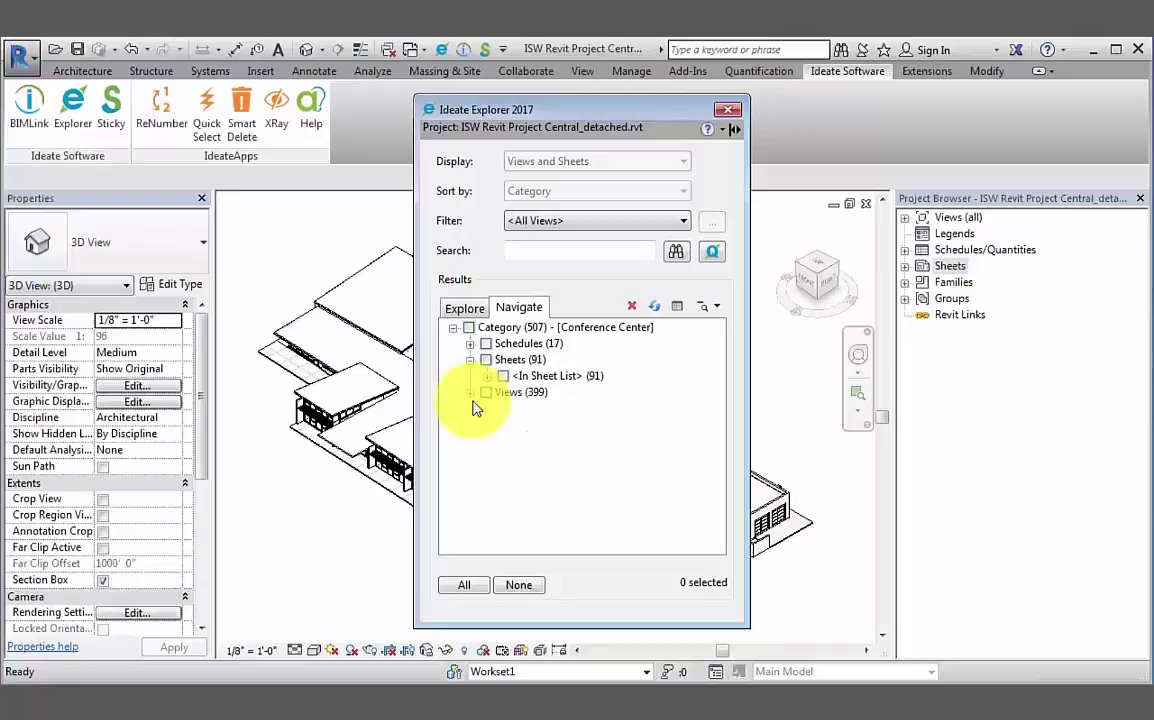
- Mark every remaining schedule, sheet and view, then uncheck the default {3D} view to keep it
left_click(470, 360)
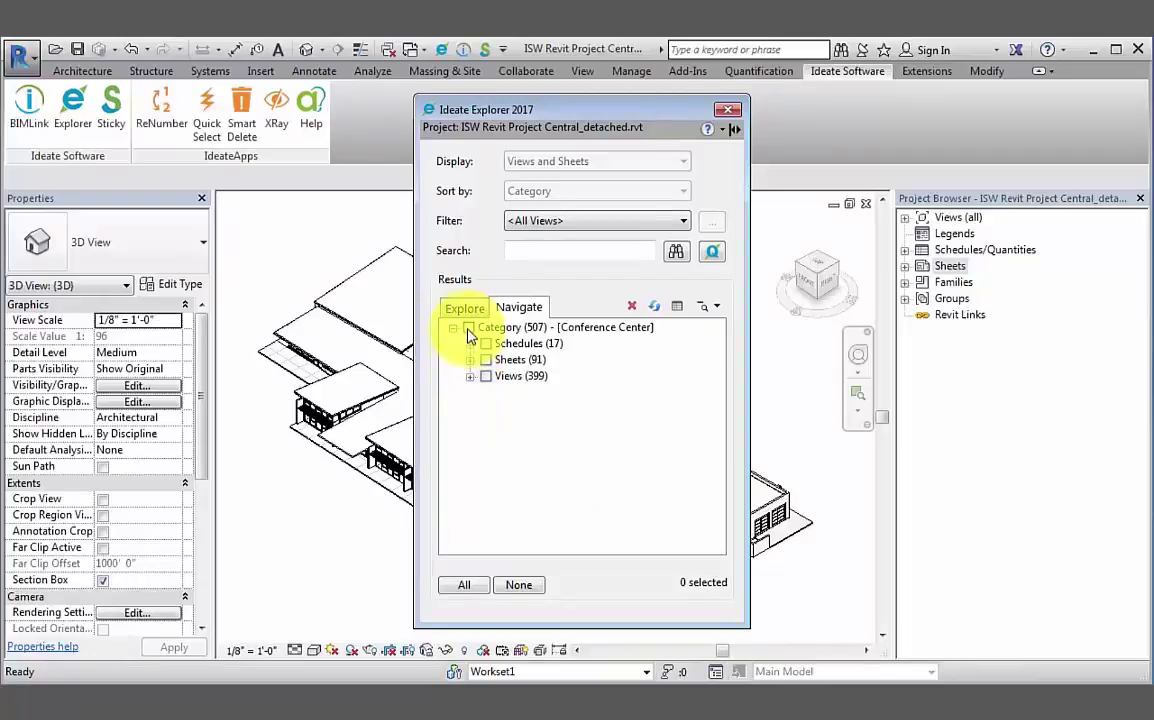
left_click(469, 329)
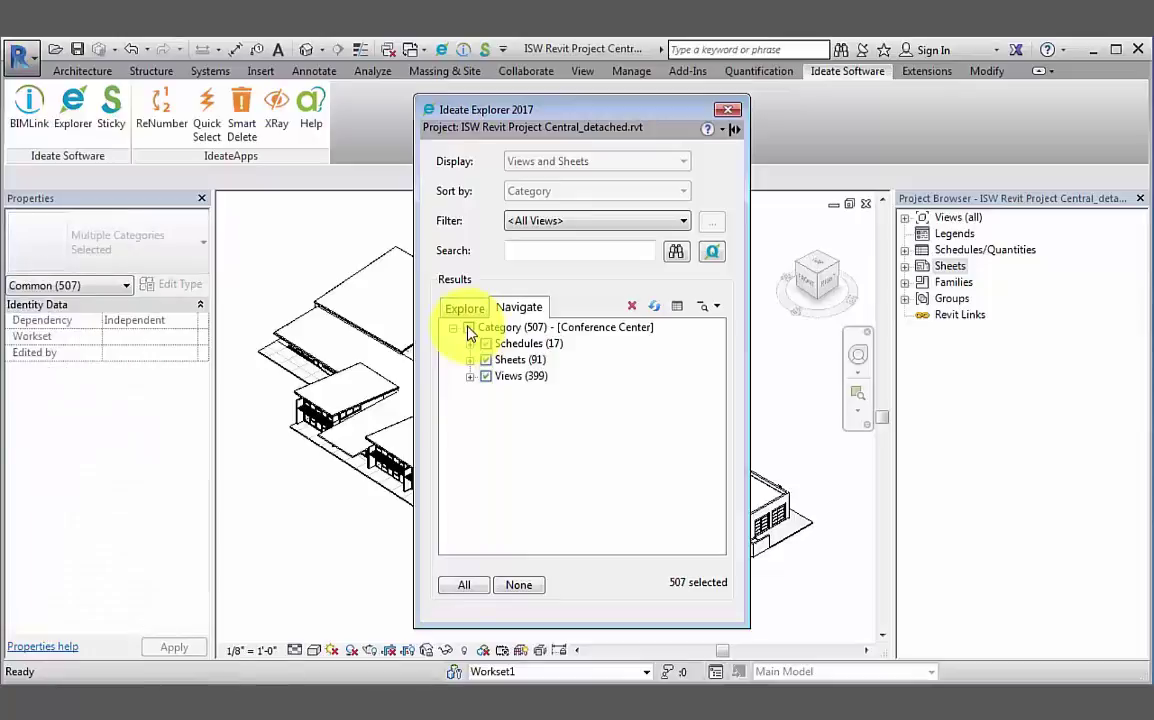
left_click(469, 376)
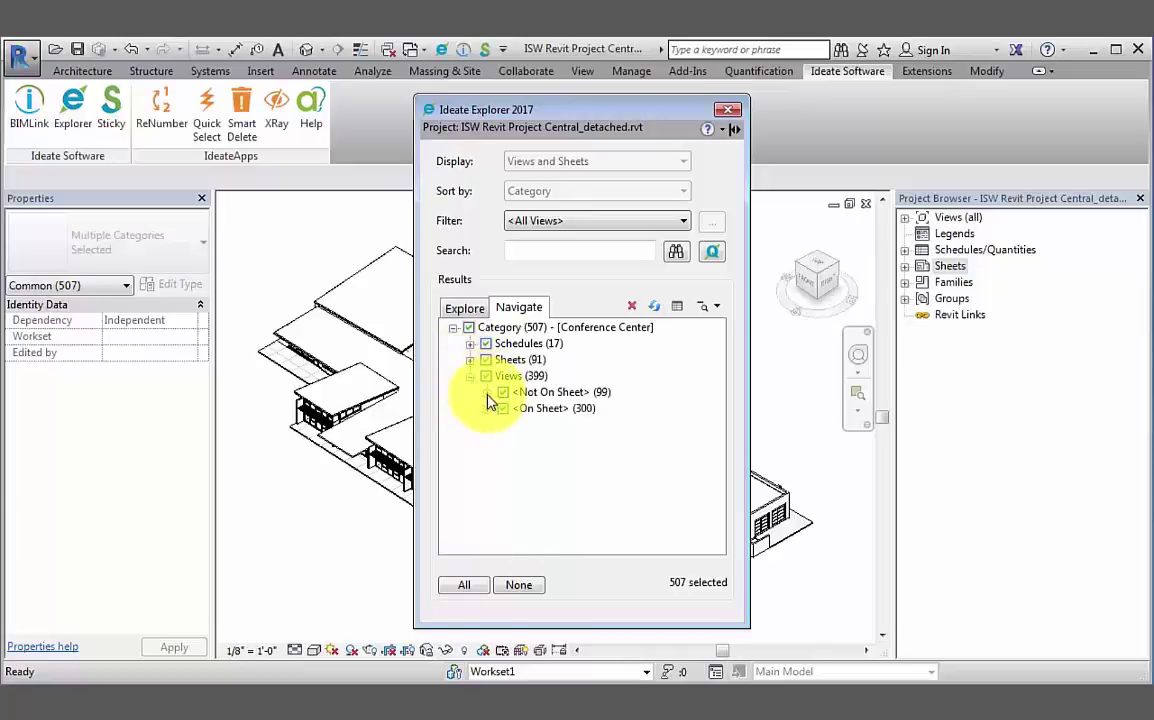
left_click(487, 392)
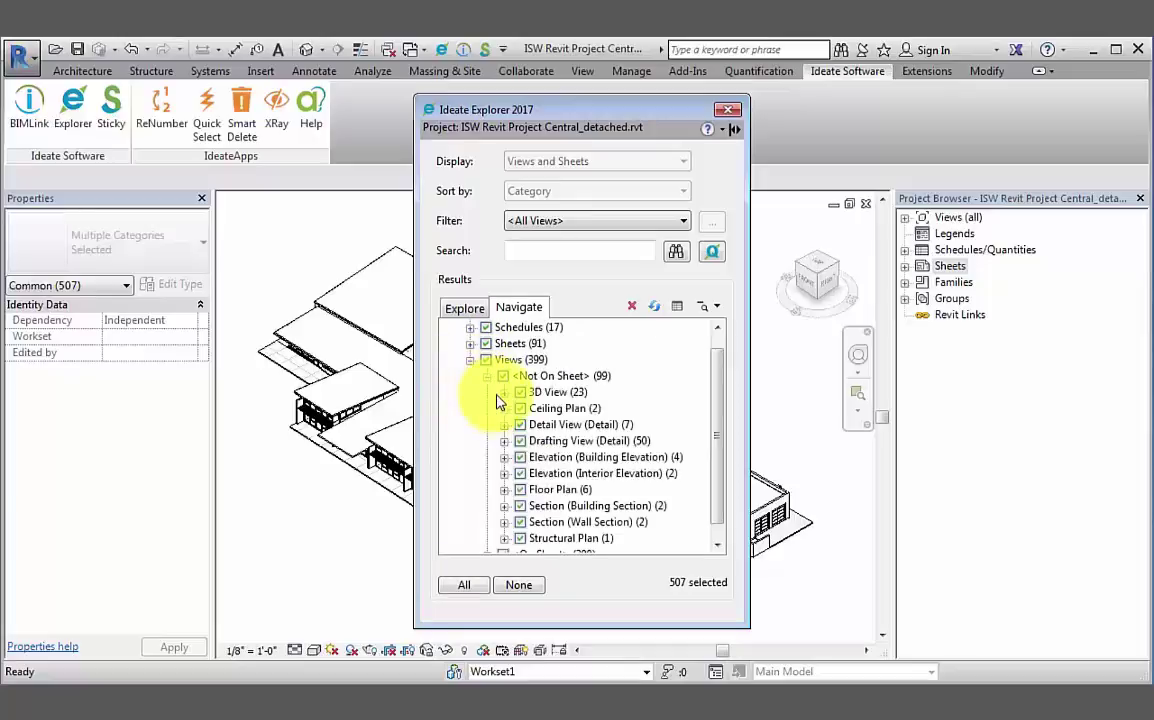
left_click(505, 392)
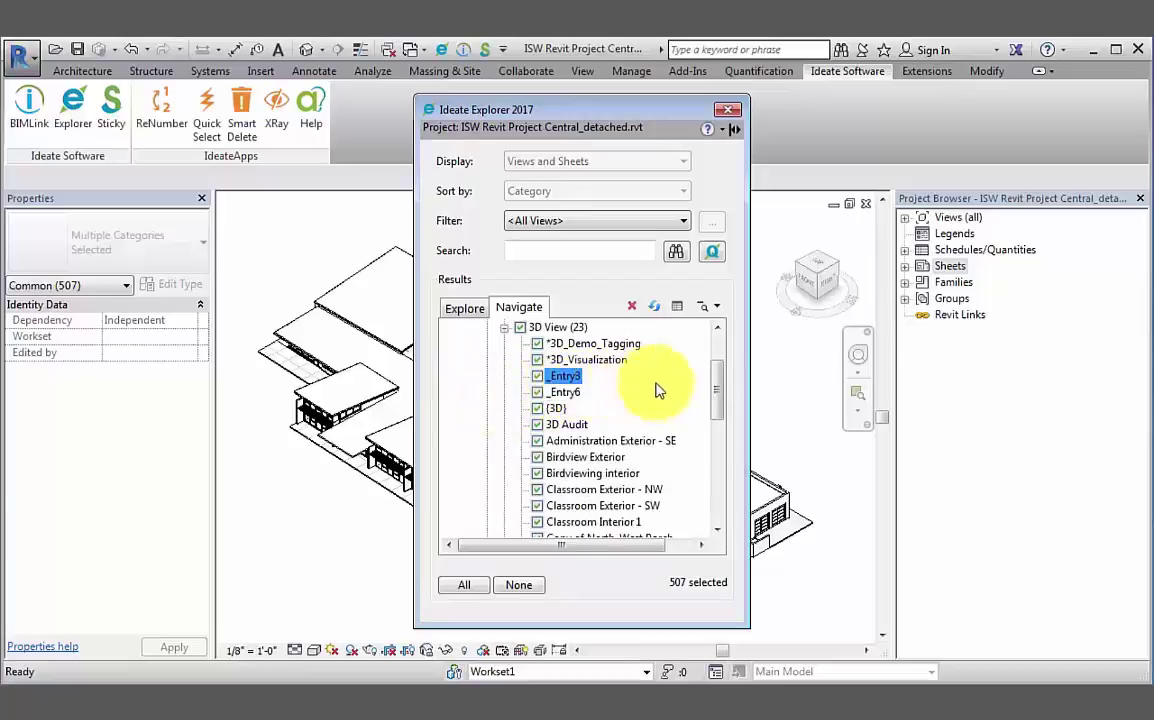
mouse_move(716, 392)
left_mouse_down()
mouse_move(716, 419)
mouse_move(713, 386)
left_mouse_up()
left_click(668, 408)
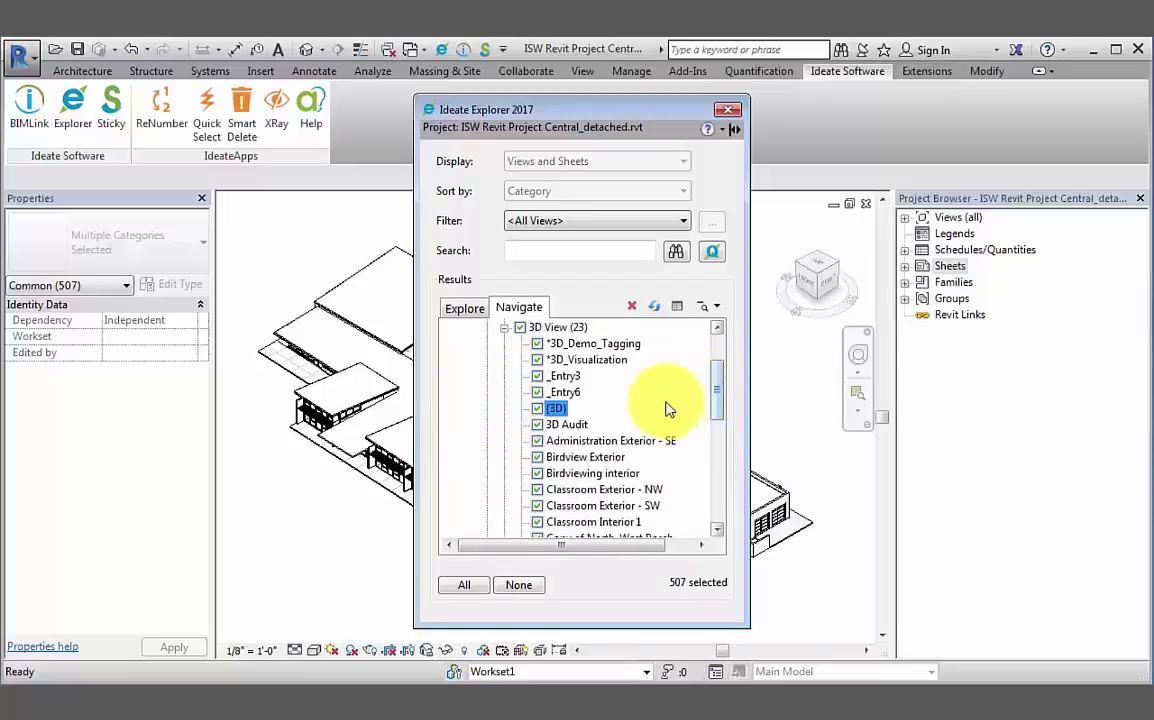
left_click(538, 409)
- Delete the 506 marked schedules, sheets and views with Ideate Delete
scroll(545, 380, "up", 2)
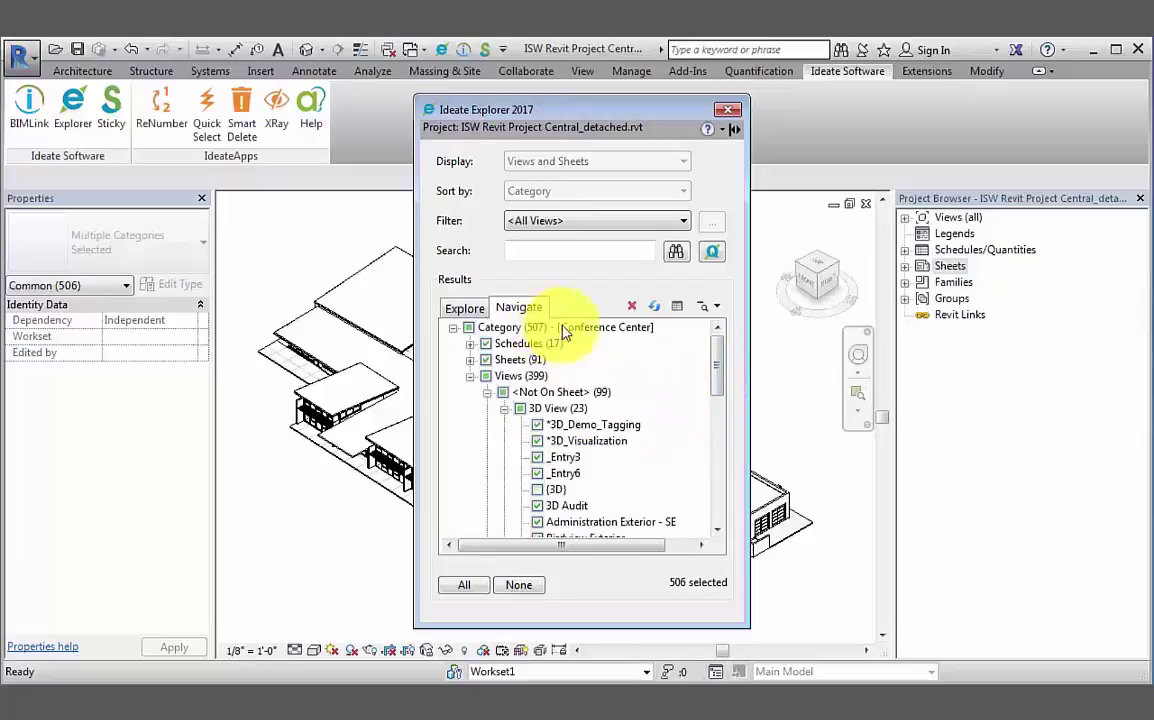
left_click(631, 305)
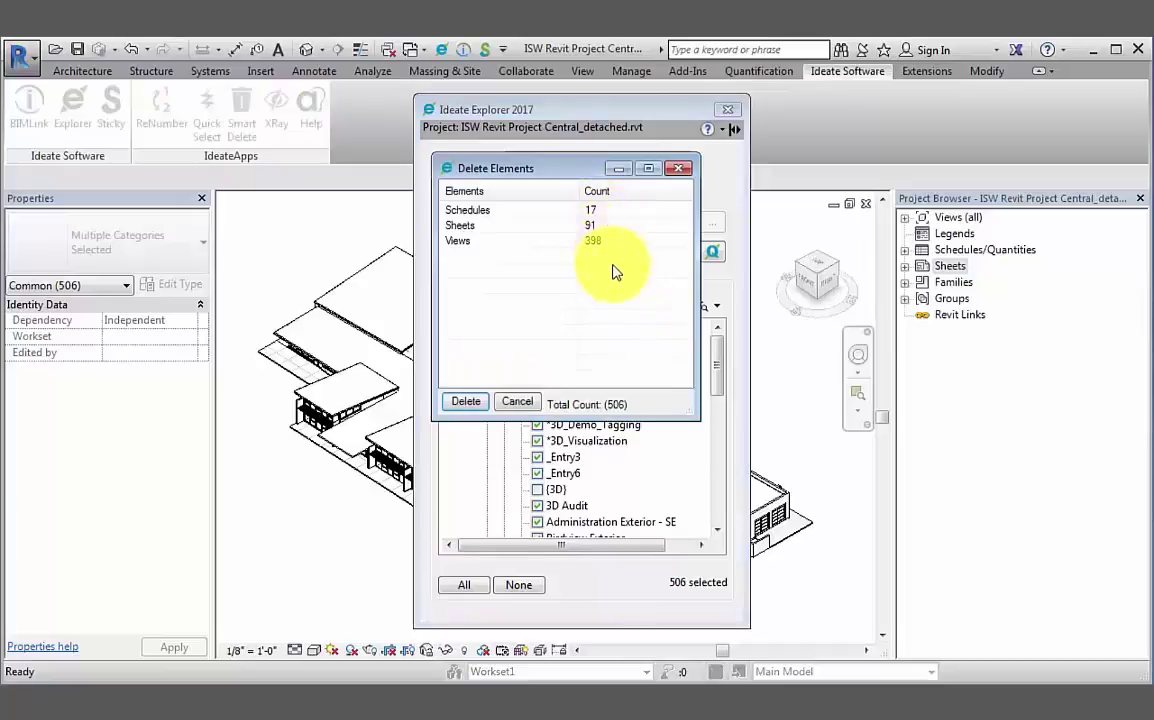
left_click(465, 403)
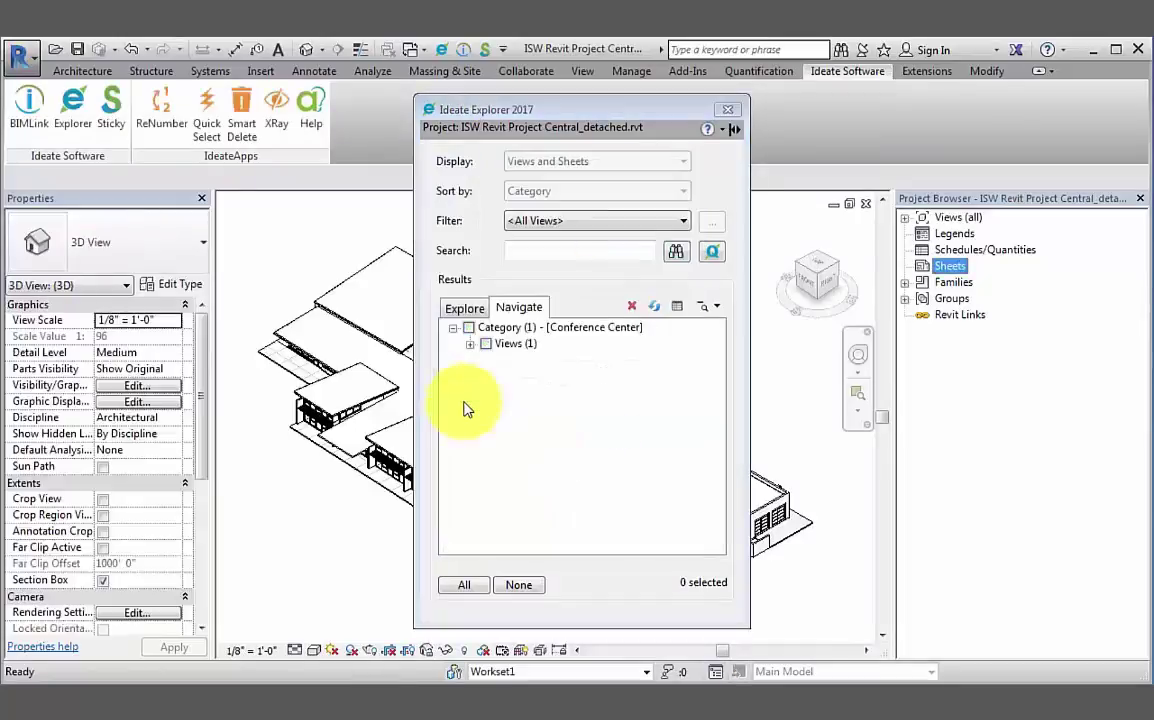
- Expand Views > <Not On Sheet> > 3D View and Project Browser's 3D Views, showing only {3D}
left_click(470, 344)
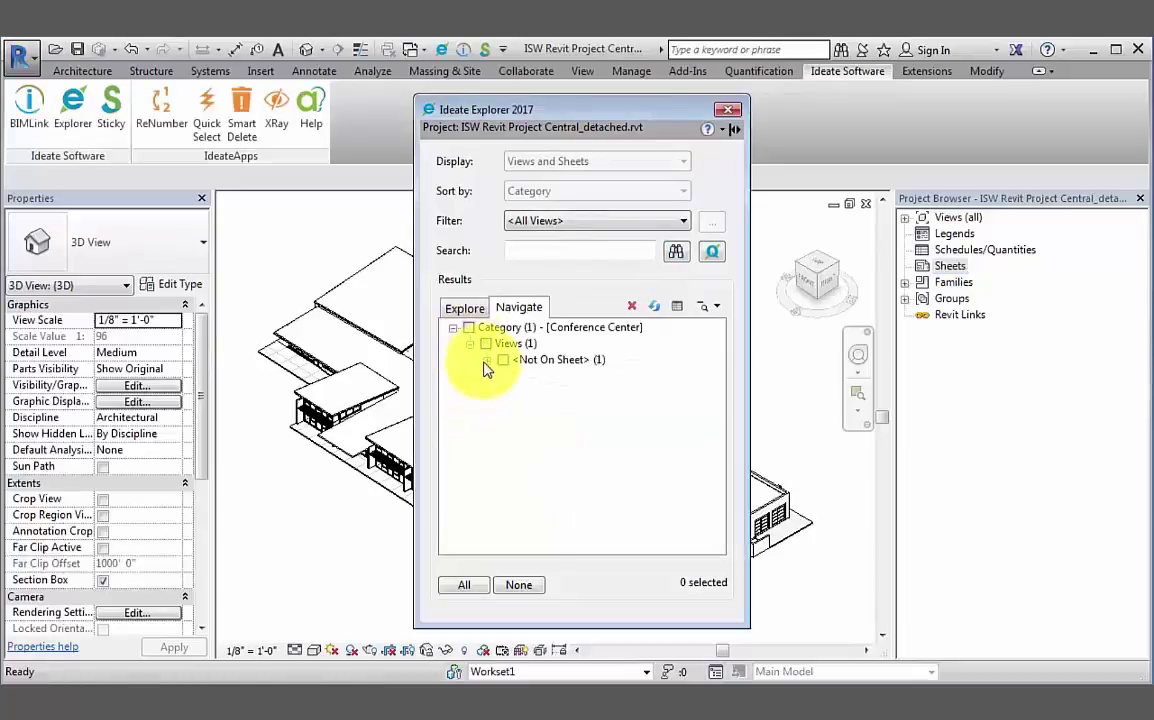
left_click(486, 360)
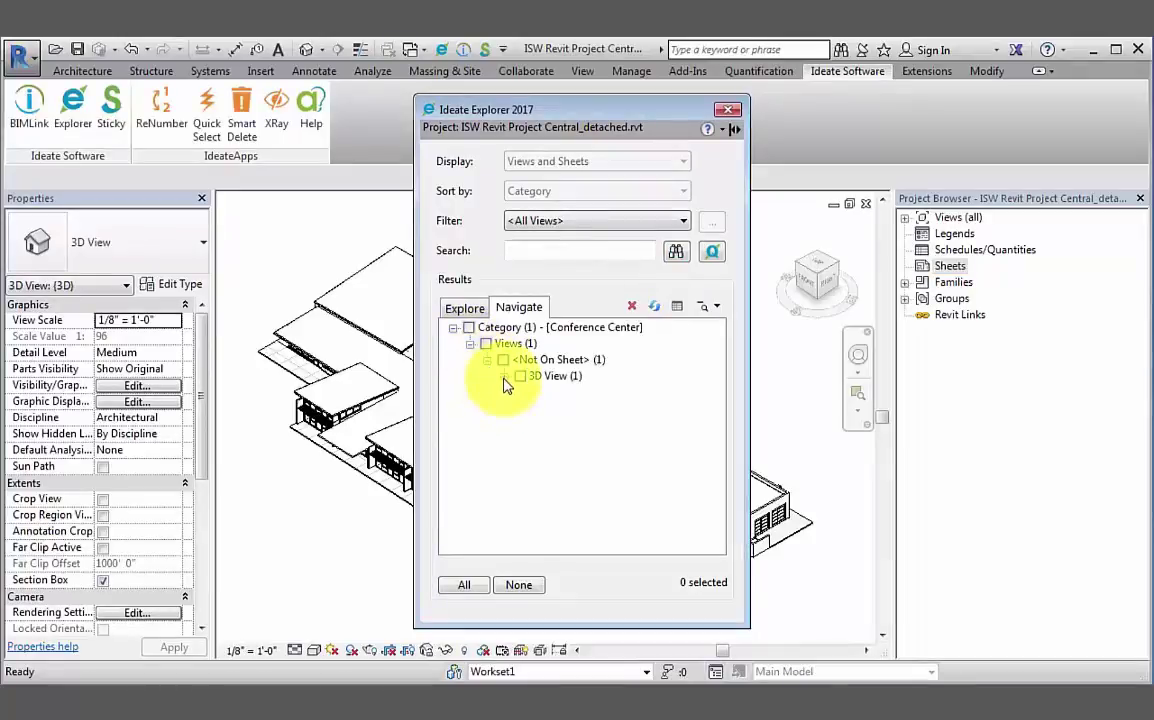
left_click(504, 377)
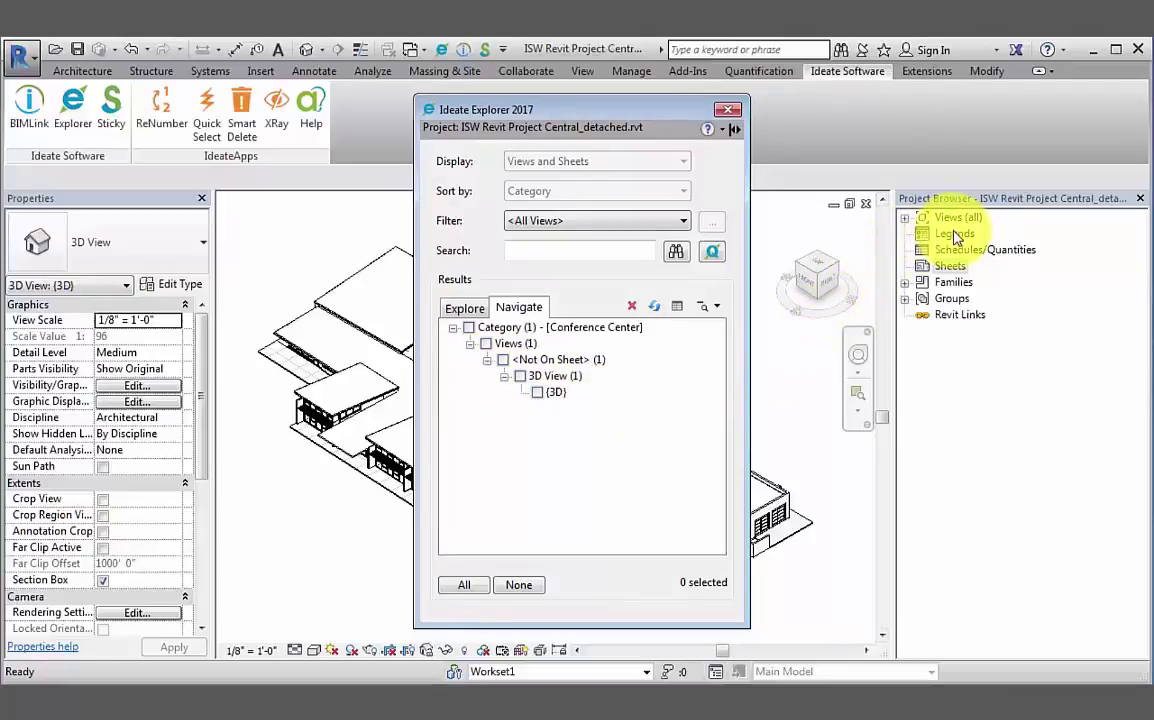
left_click(905, 218)
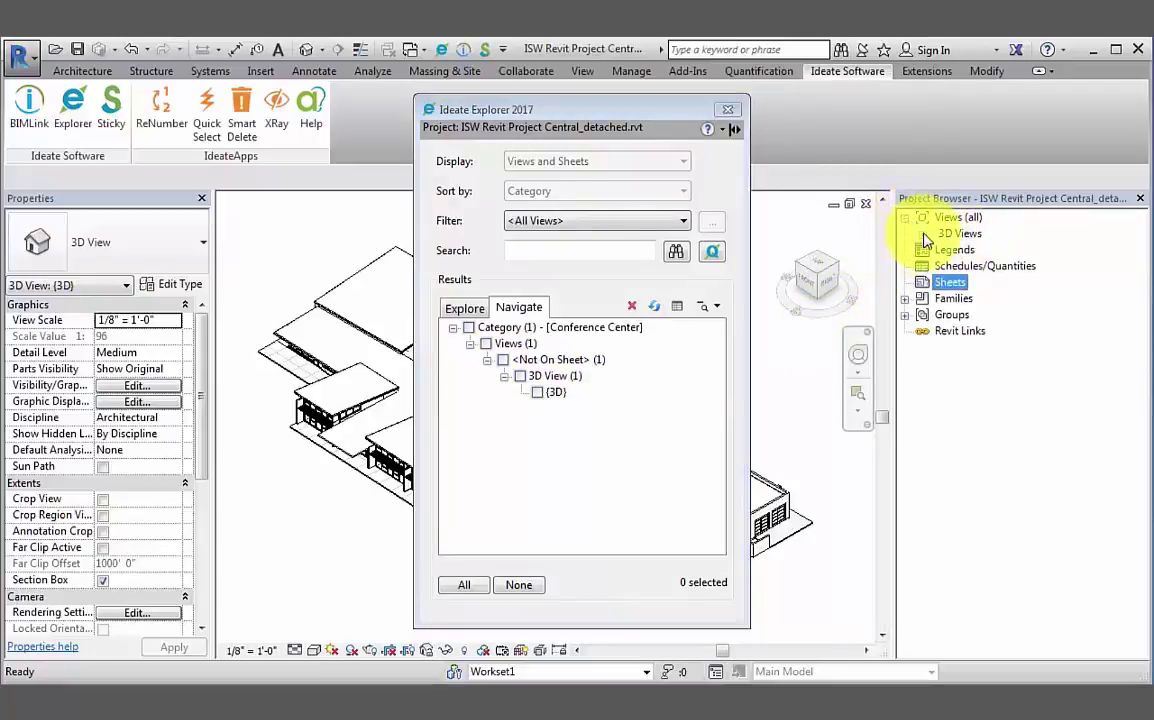
left_click(922, 234)
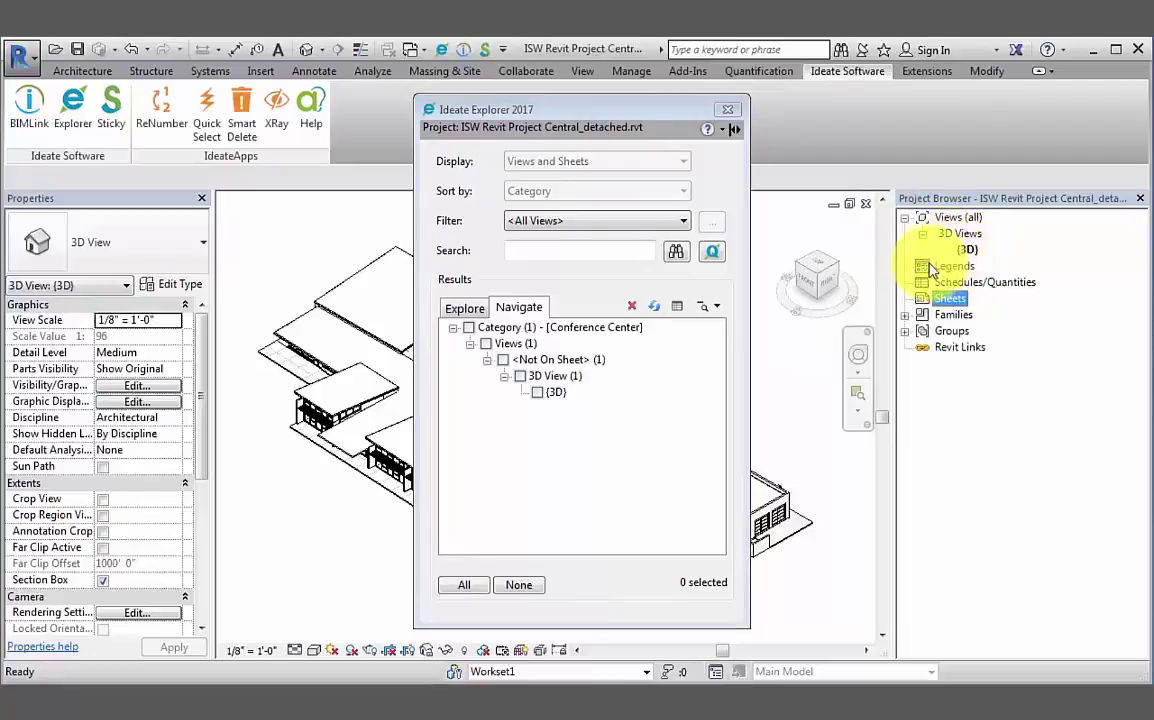